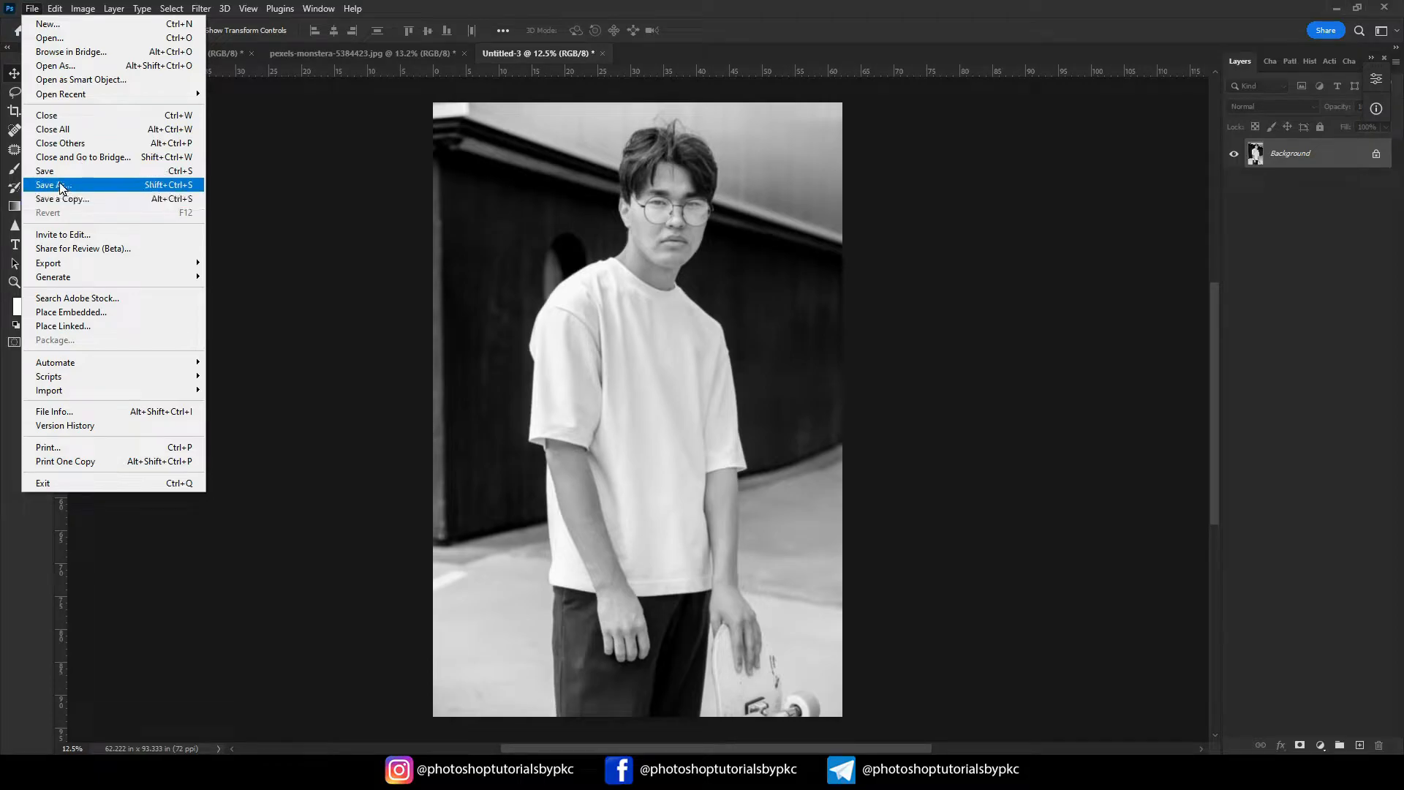
# - Save the black-and-white copy to the Desktop as a Photoshop file named Desplasment and close that document
pyautogui.click(61, 186)
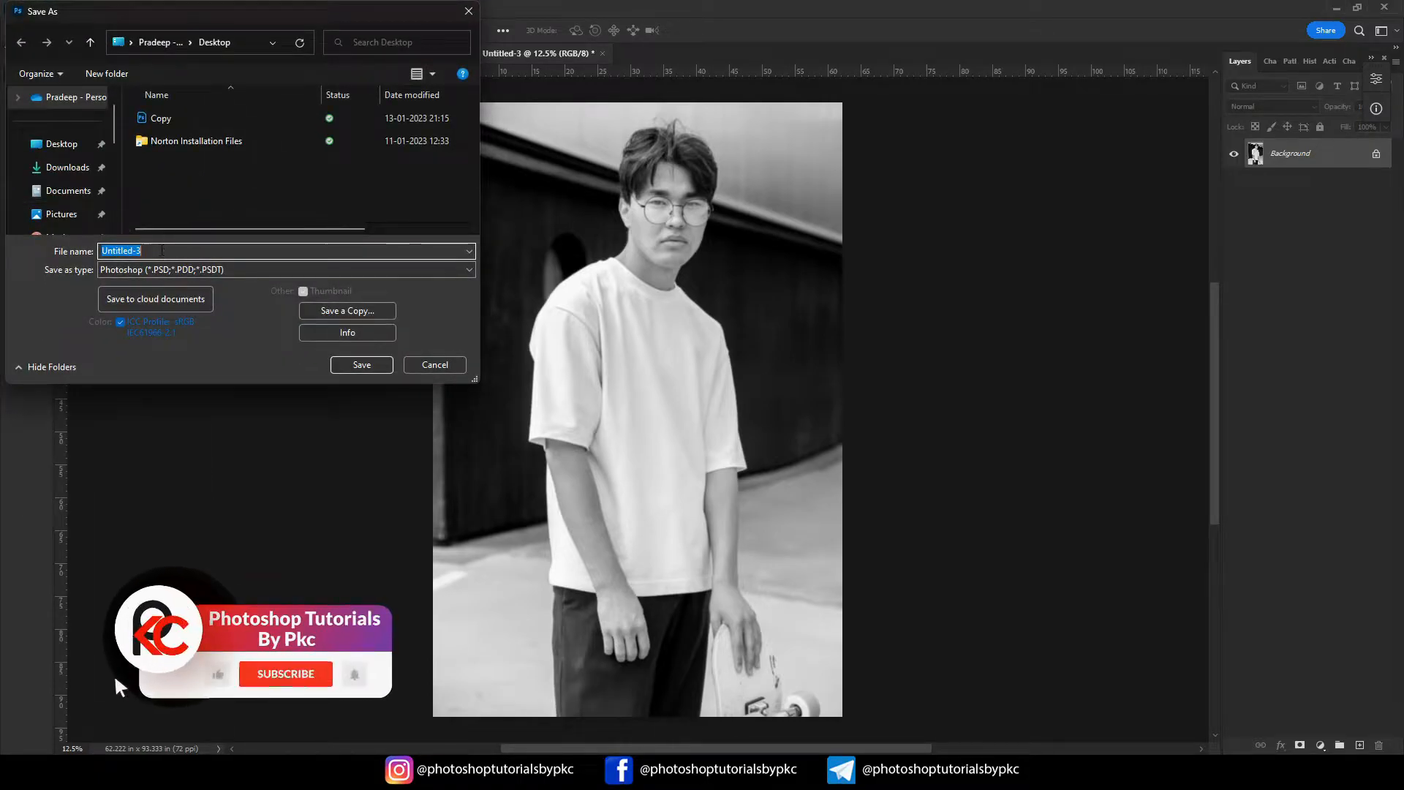
pyautogui.write('Des')
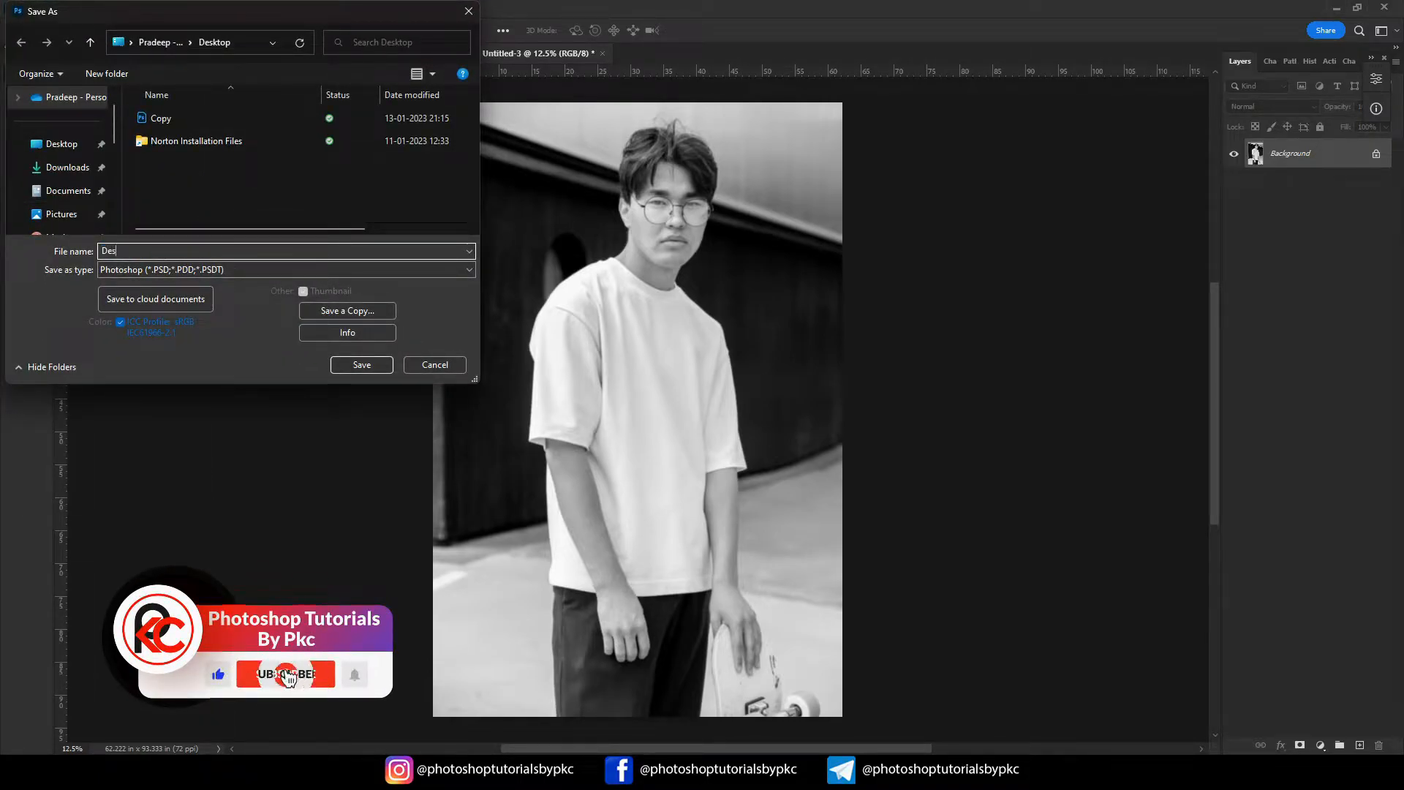
pyautogui.write('plasment')
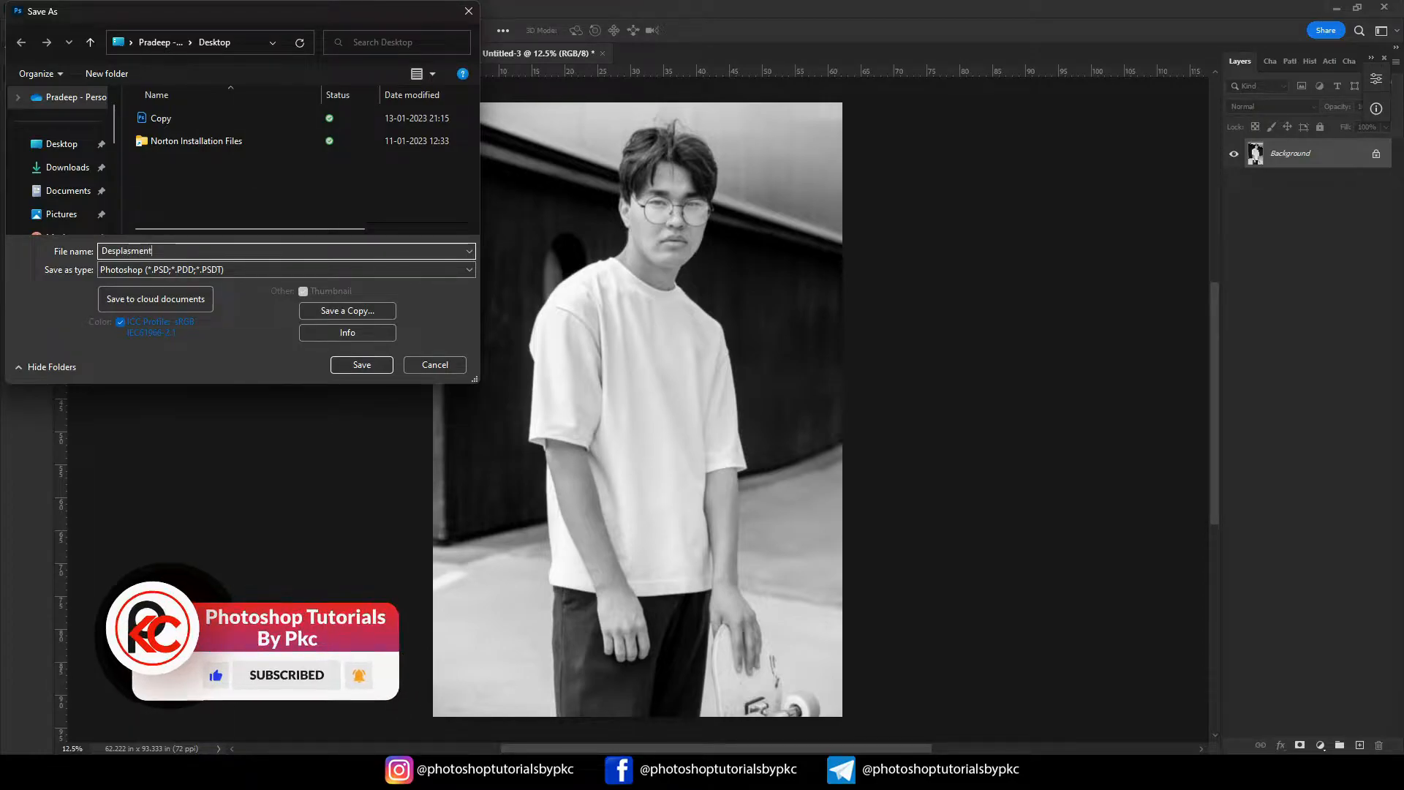
pyautogui.click(362, 364)
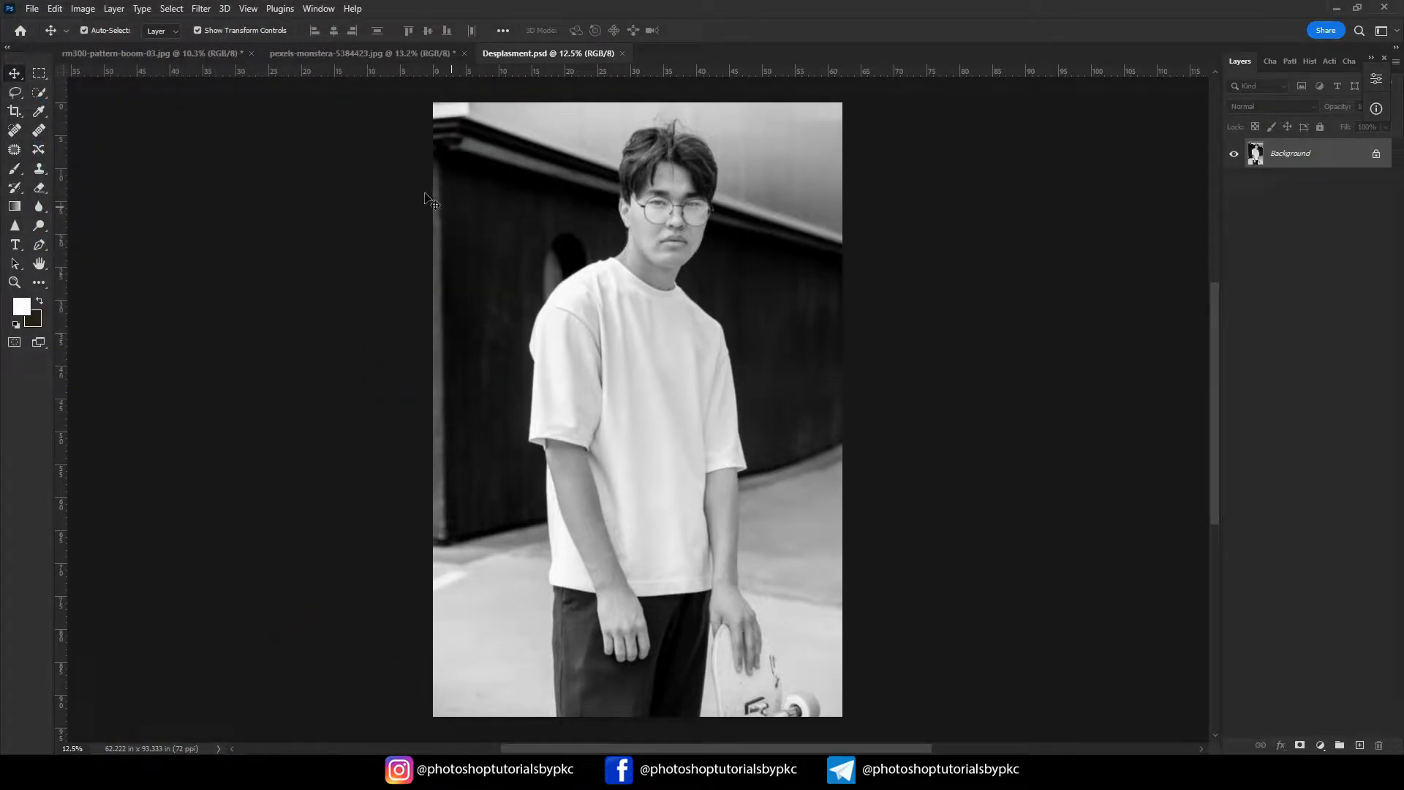
pyautogui.click(621, 53)
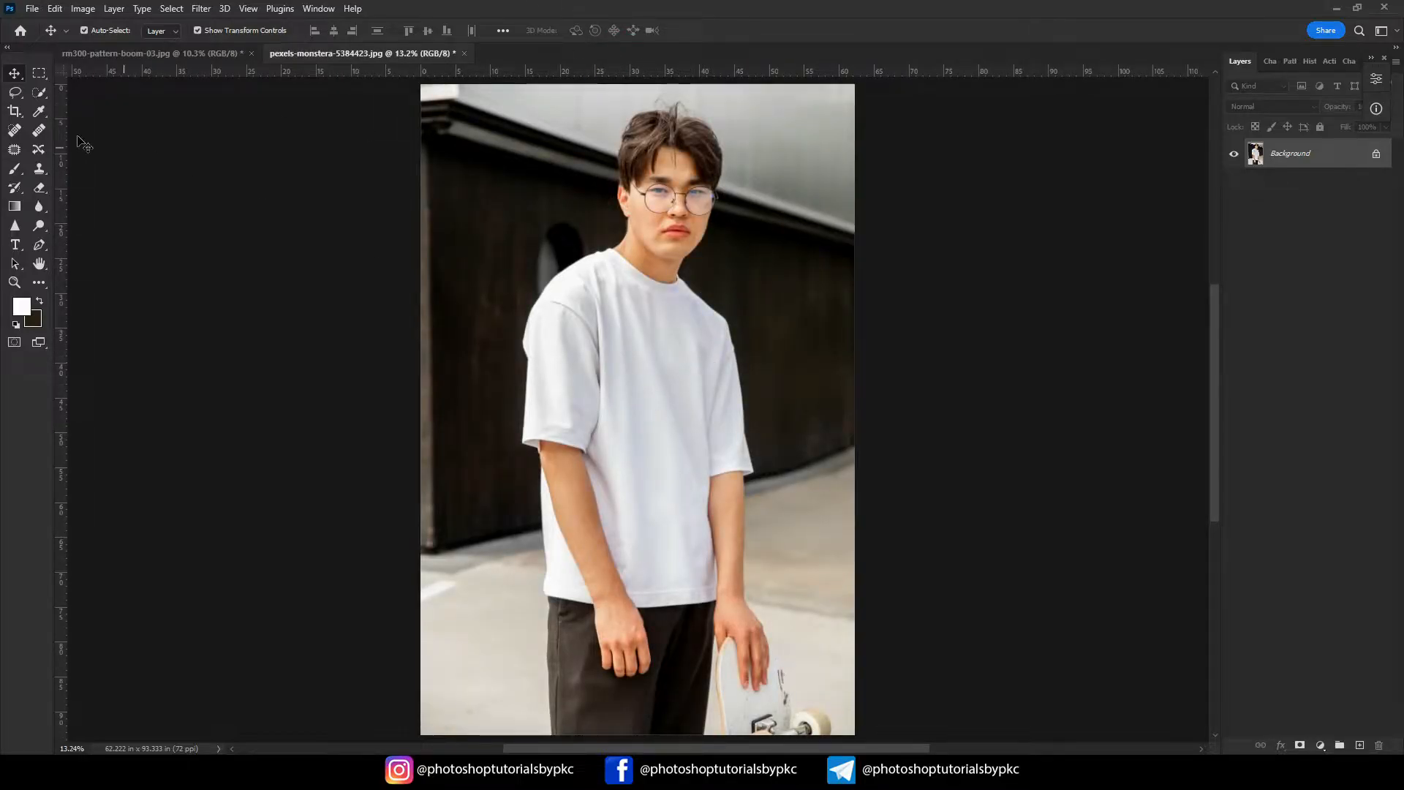
# - Select the whole white T-shirt with the Quick Selection tool, leaving out the arms, neck and trousers
pyautogui.click(40, 94)
pyautogui.moveTo(564, 377)
pyautogui.mouseDown()
pyautogui.moveTo(636, 310)
pyautogui.moveTo(673, 429)
pyautogui.moveTo(743, 464)
pyautogui.mouseUp()
pyautogui.scroll(5, 639, 492)
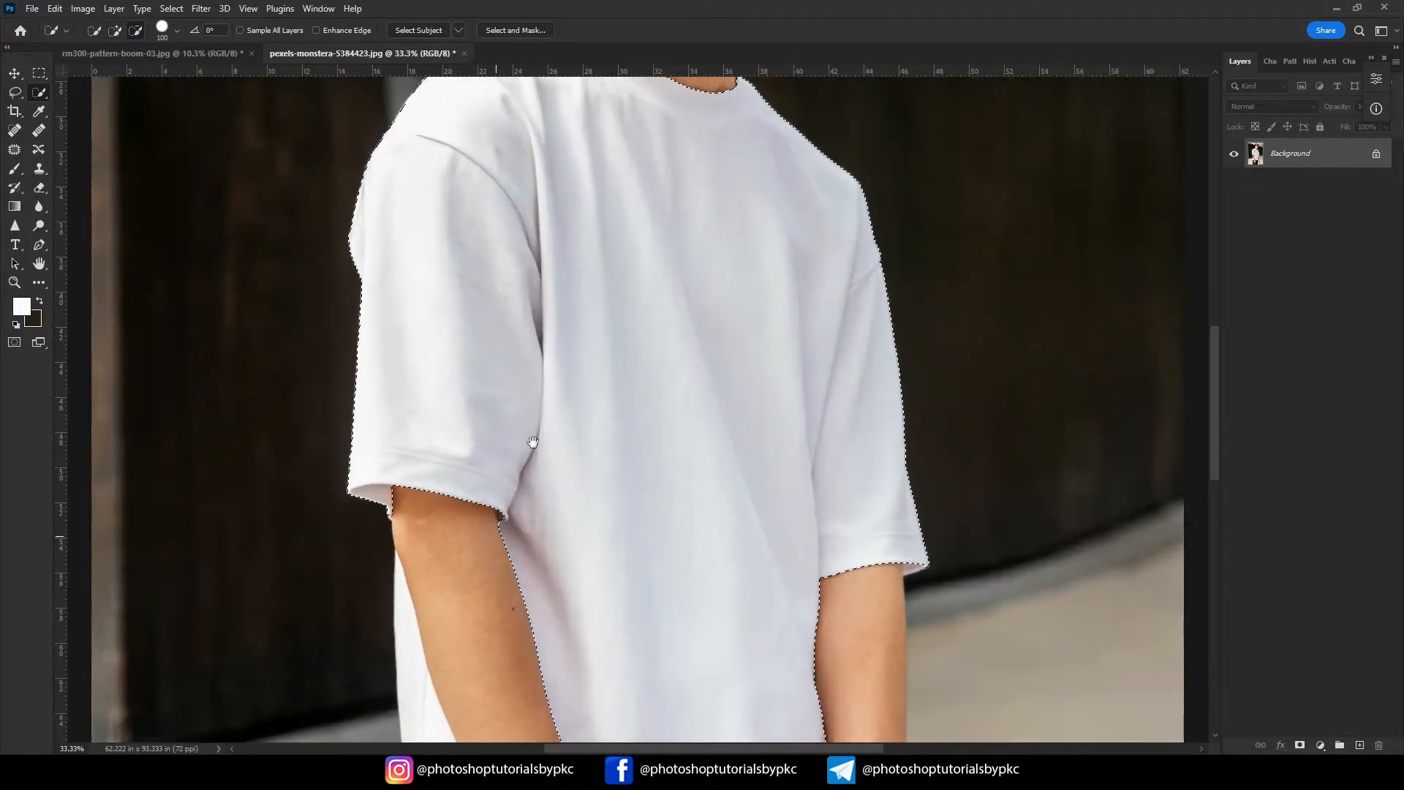
pyautogui.moveTo(525, 375); pyautogui.dragTo(581, 464)
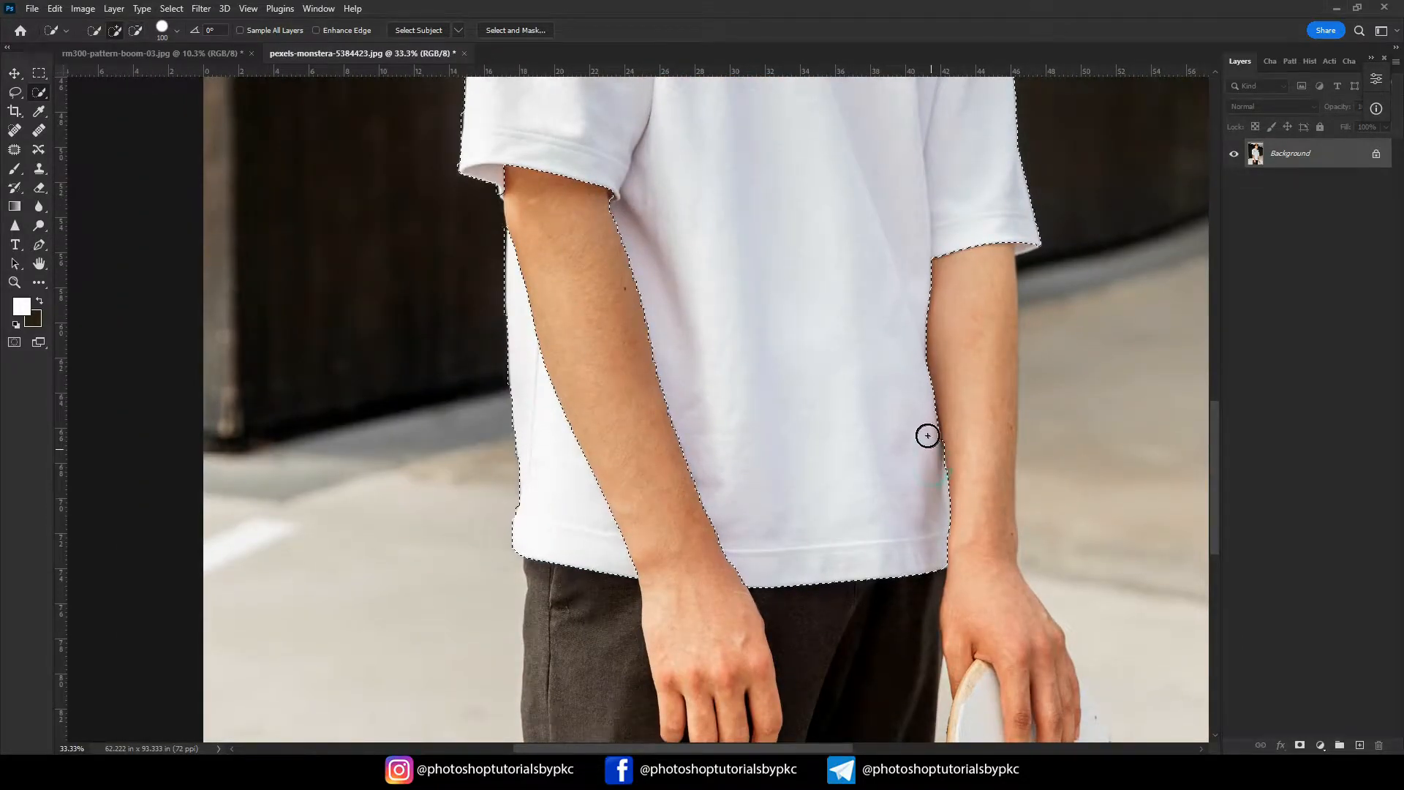
pyautogui.scroll(3, 907, 388)
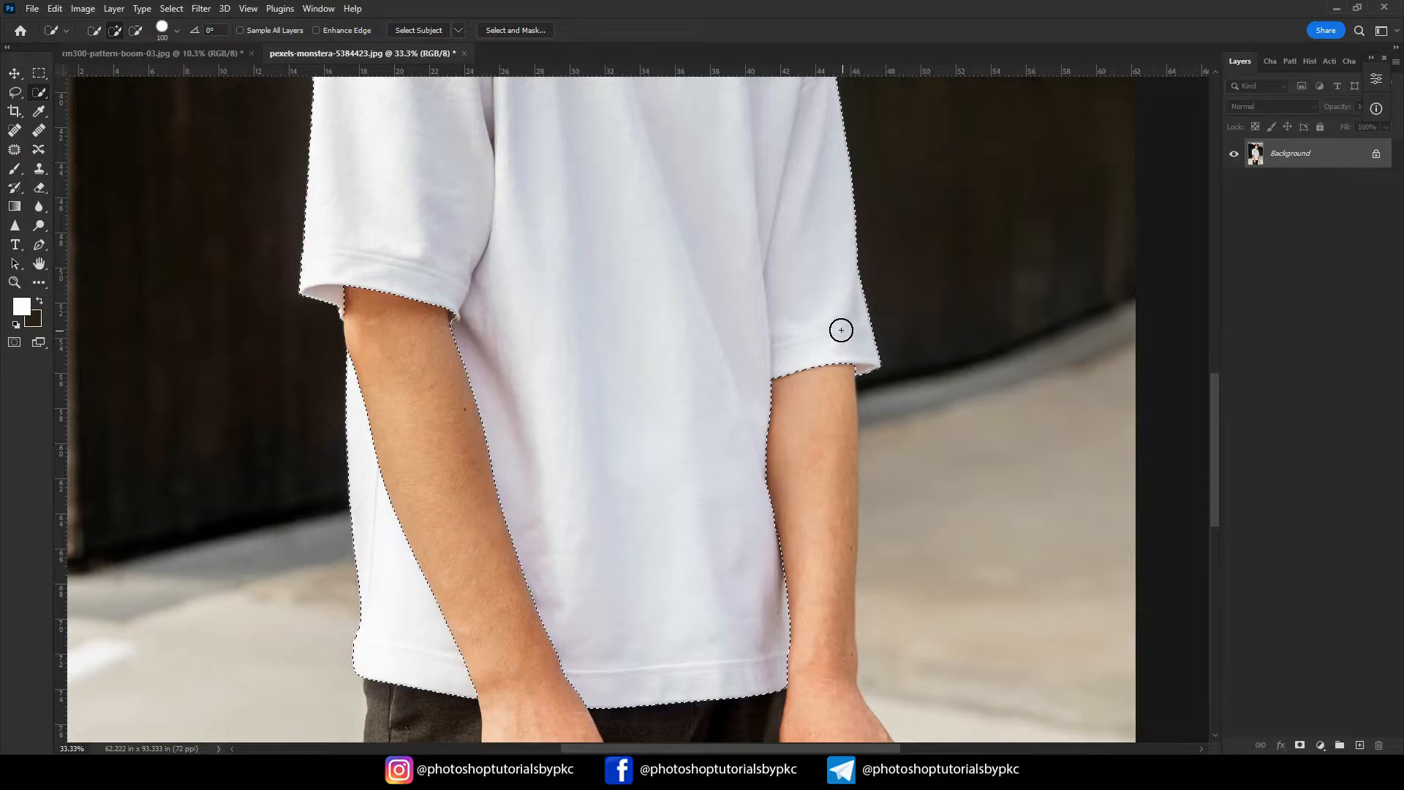
pyautogui.scroll(6, 840, 329)
pyautogui.scroll(-5, 621, 288)
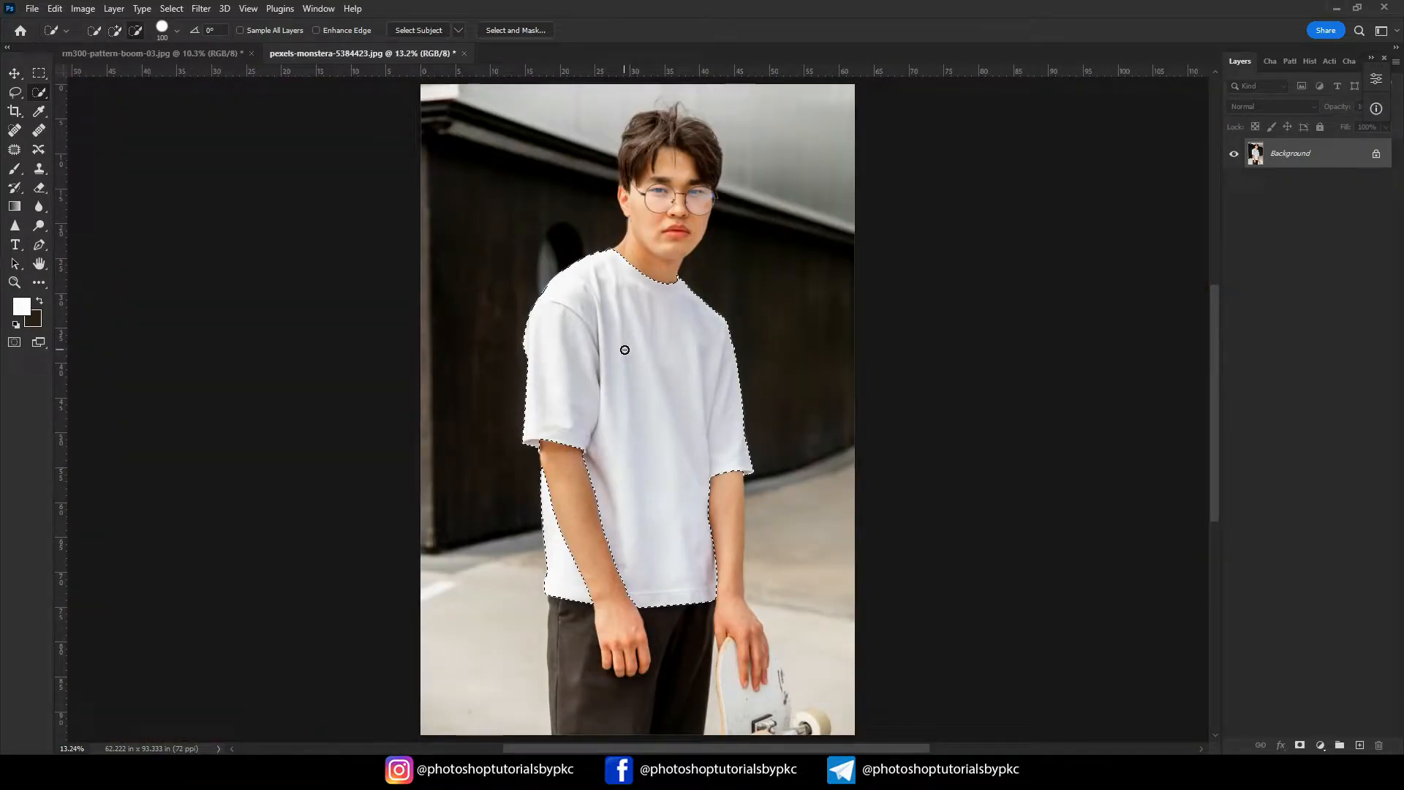
# - Feather the T-shirt selection by 2 pixels and copy the shirt onto its own layer
pyautogui.hotkey('ctrl', 'j')
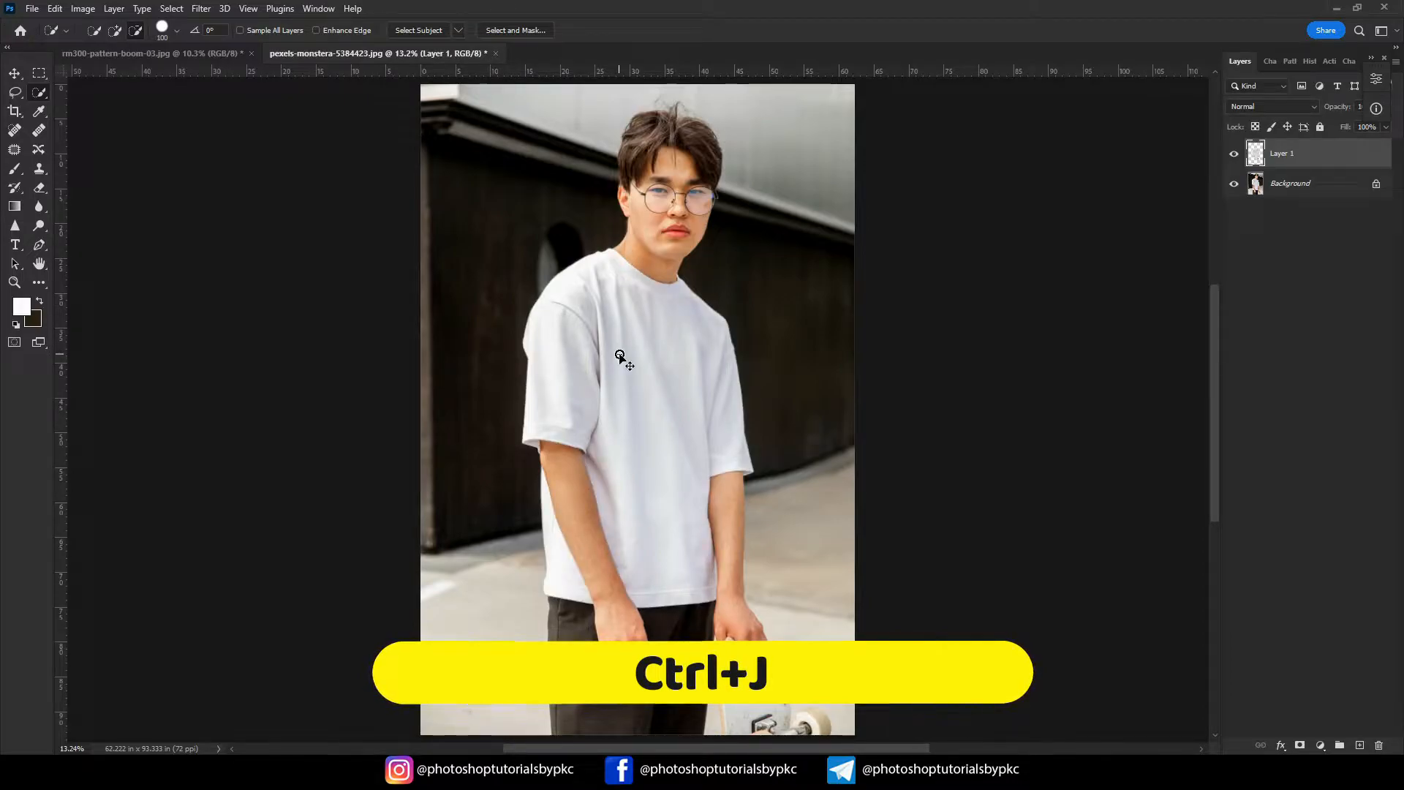
pyautogui.hotkey('ctrl', 'z')
pyautogui.rightClick(635, 354)
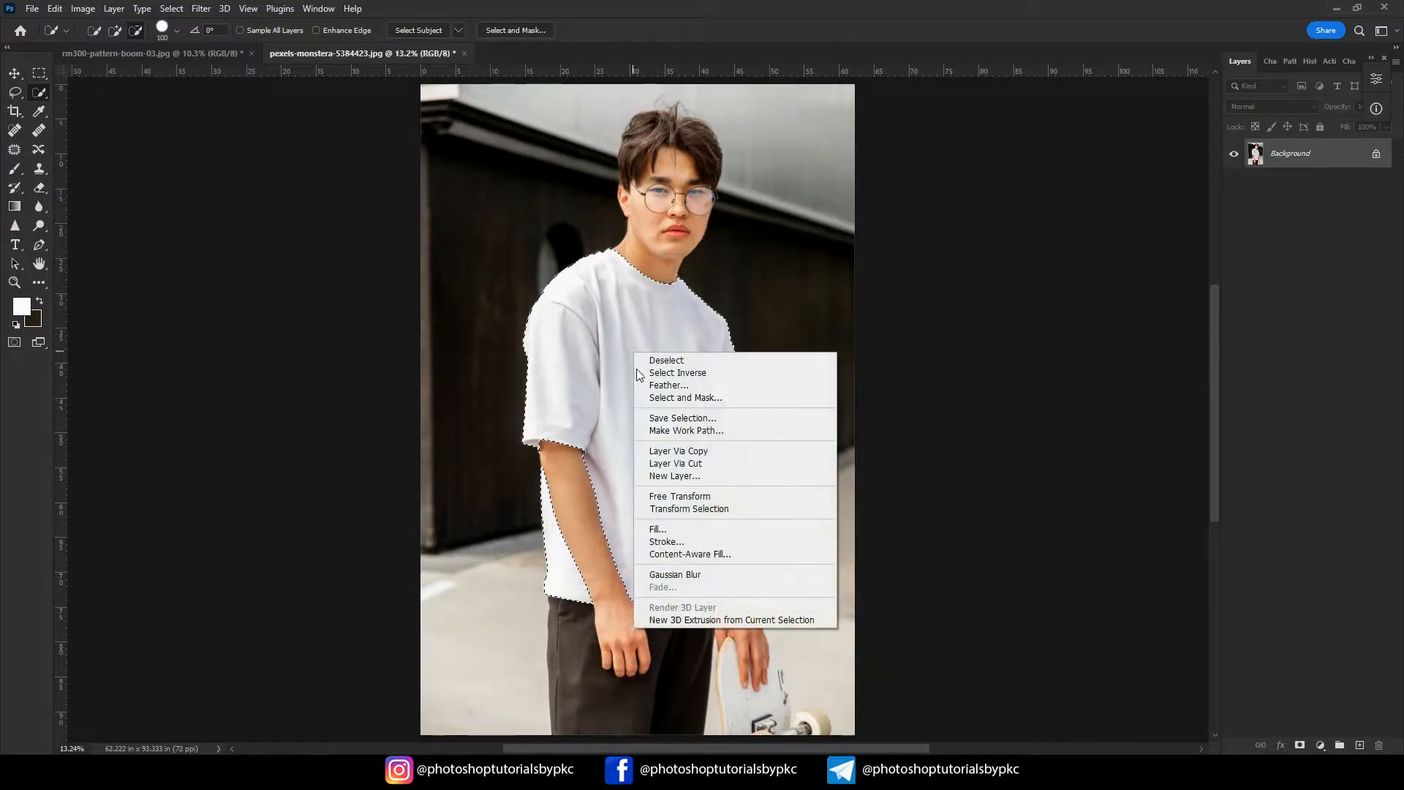
pyautogui.click(660, 385)
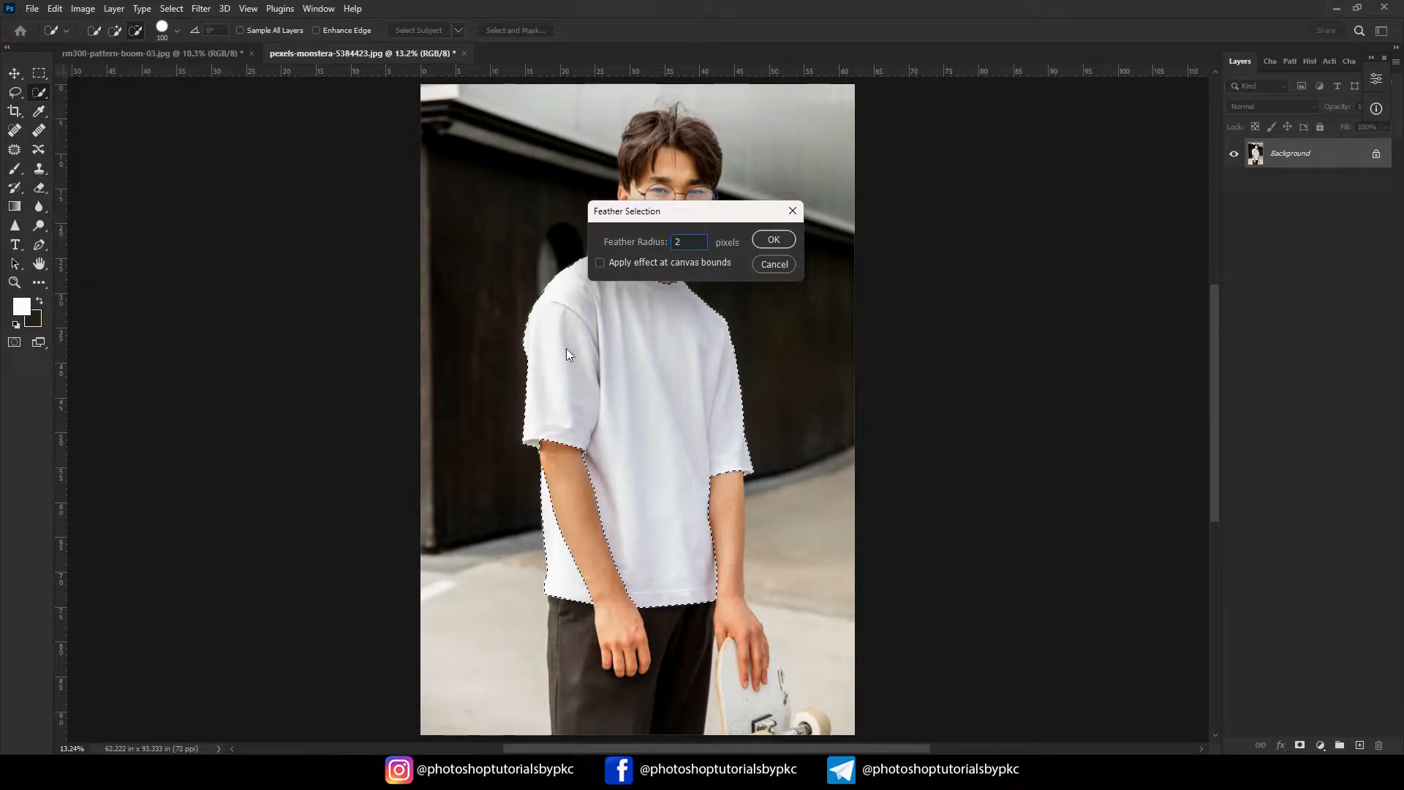
pyautogui.click(773, 240)
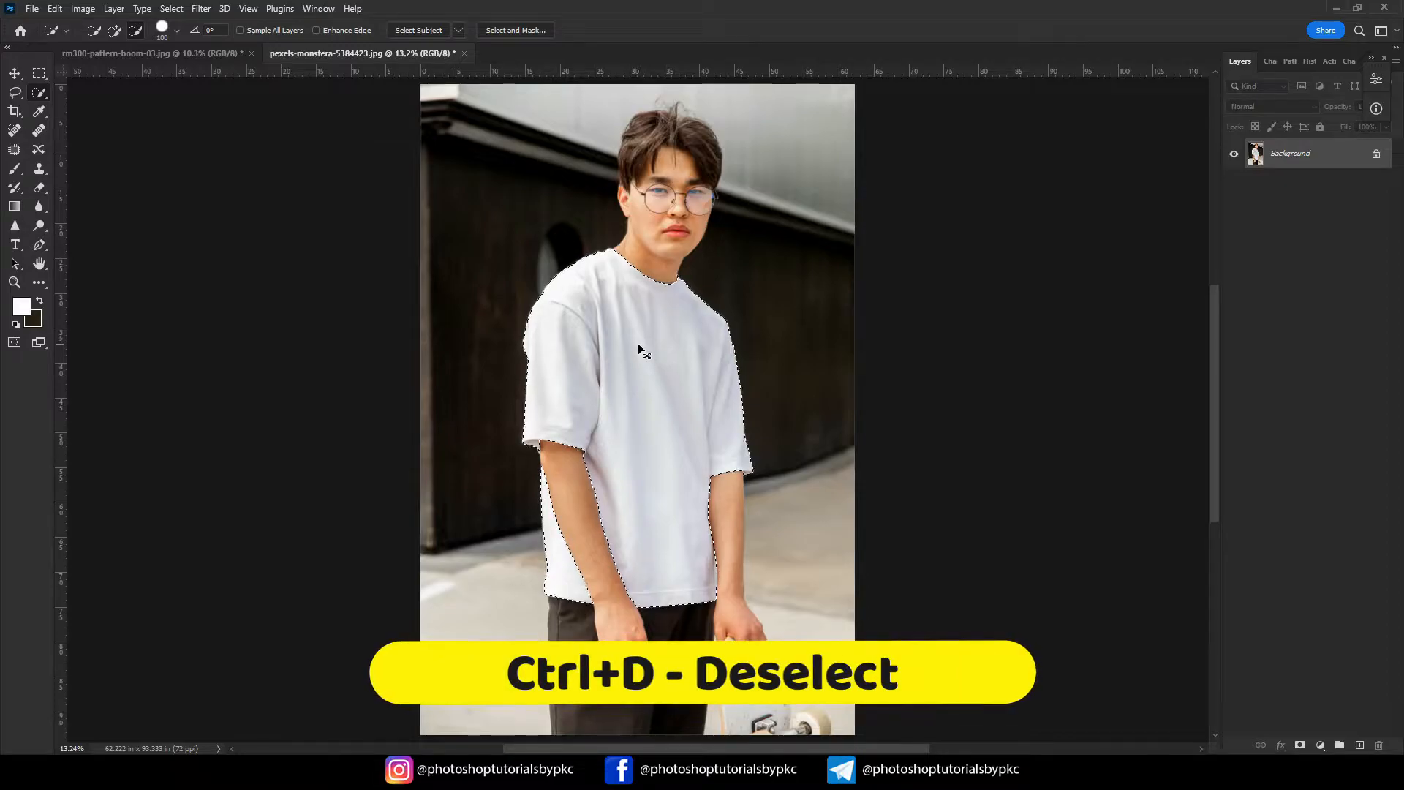
pyautogui.hotkey('ctrl', 'j')
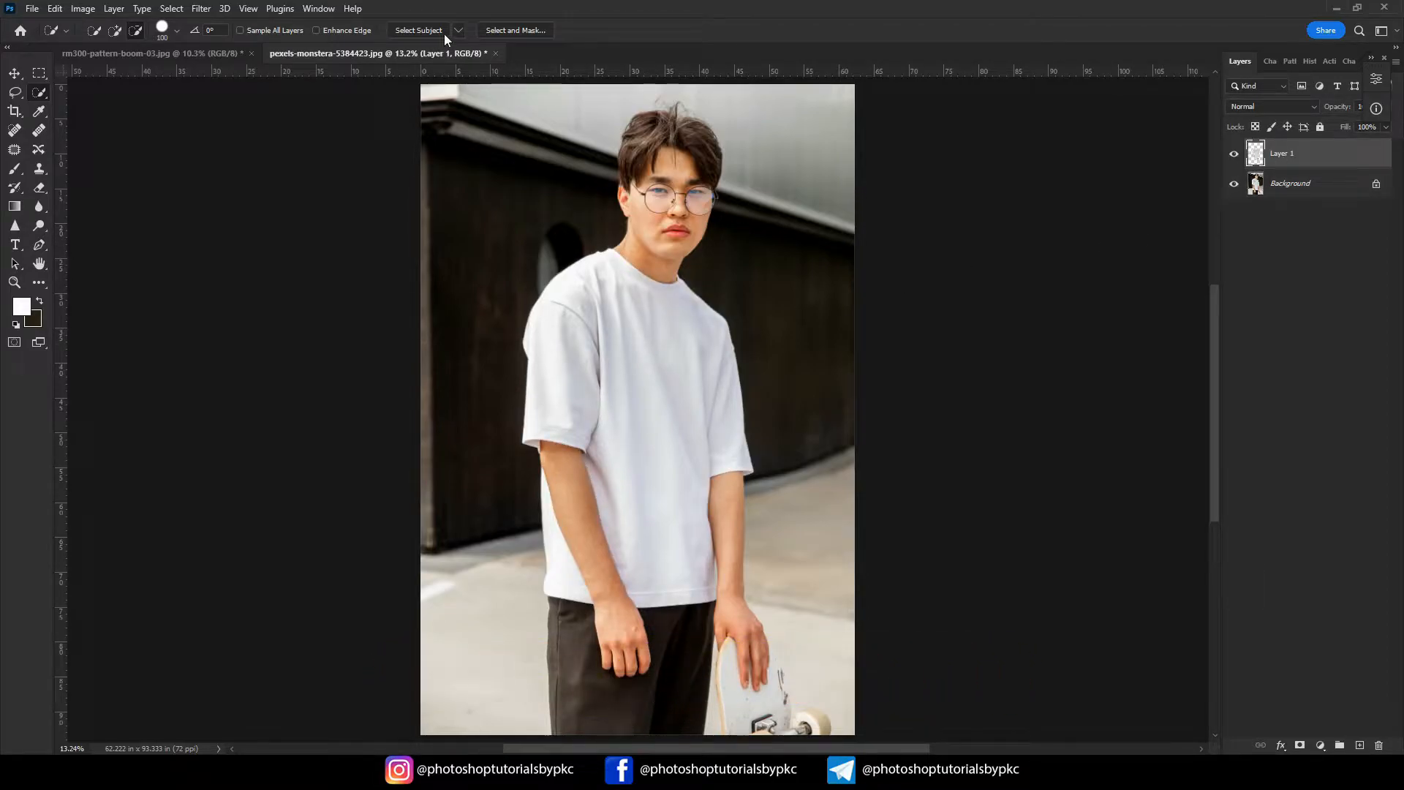
# - Copy the entire floral image from rm300-pattern-boom-03.jpg and paste it into the portrait document above the shirt layer
pyautogui.click(205, 52)
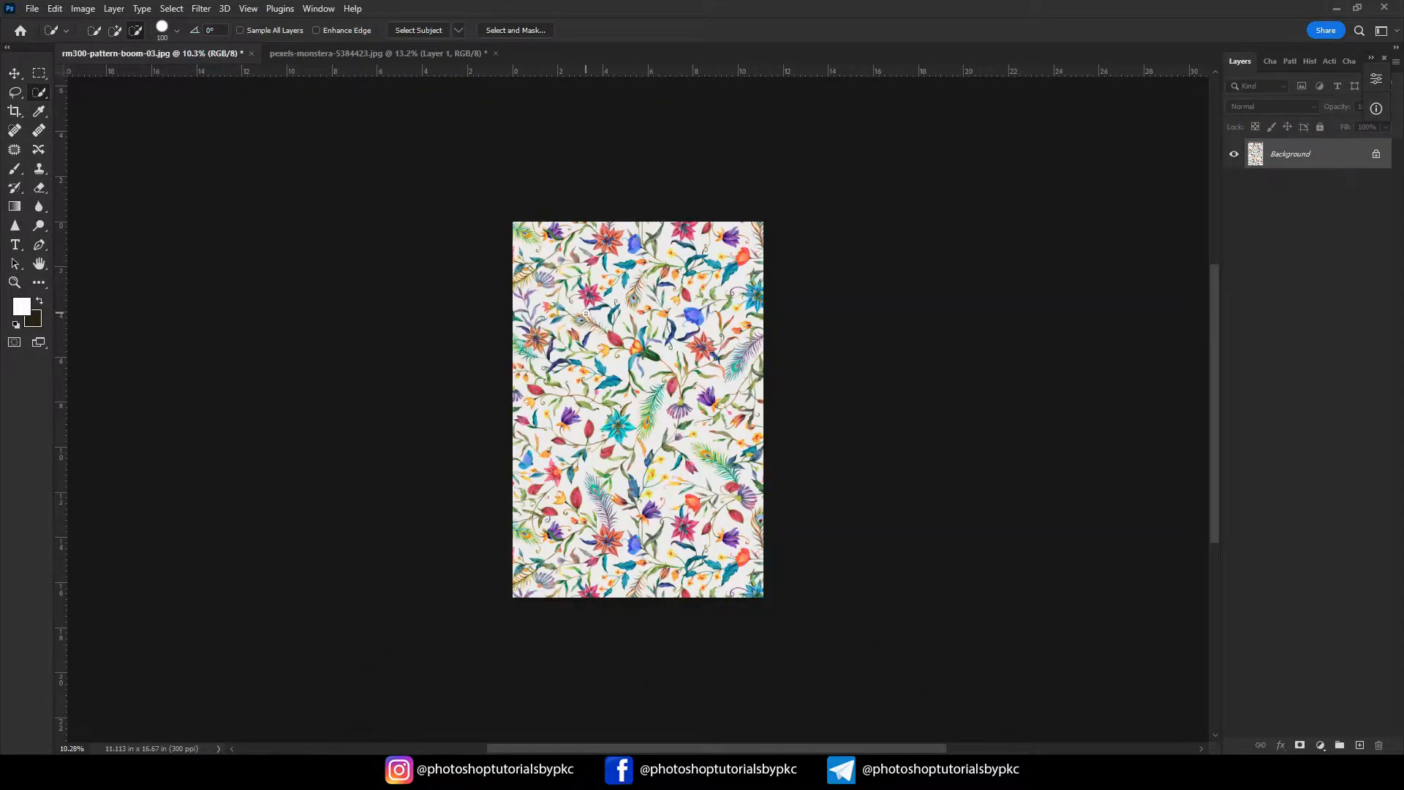
pyautogui.hotkey('ctrl', 'a')
pyautogui.hotkey('ctrl', 'c')
pyautogui.click(287, 51)
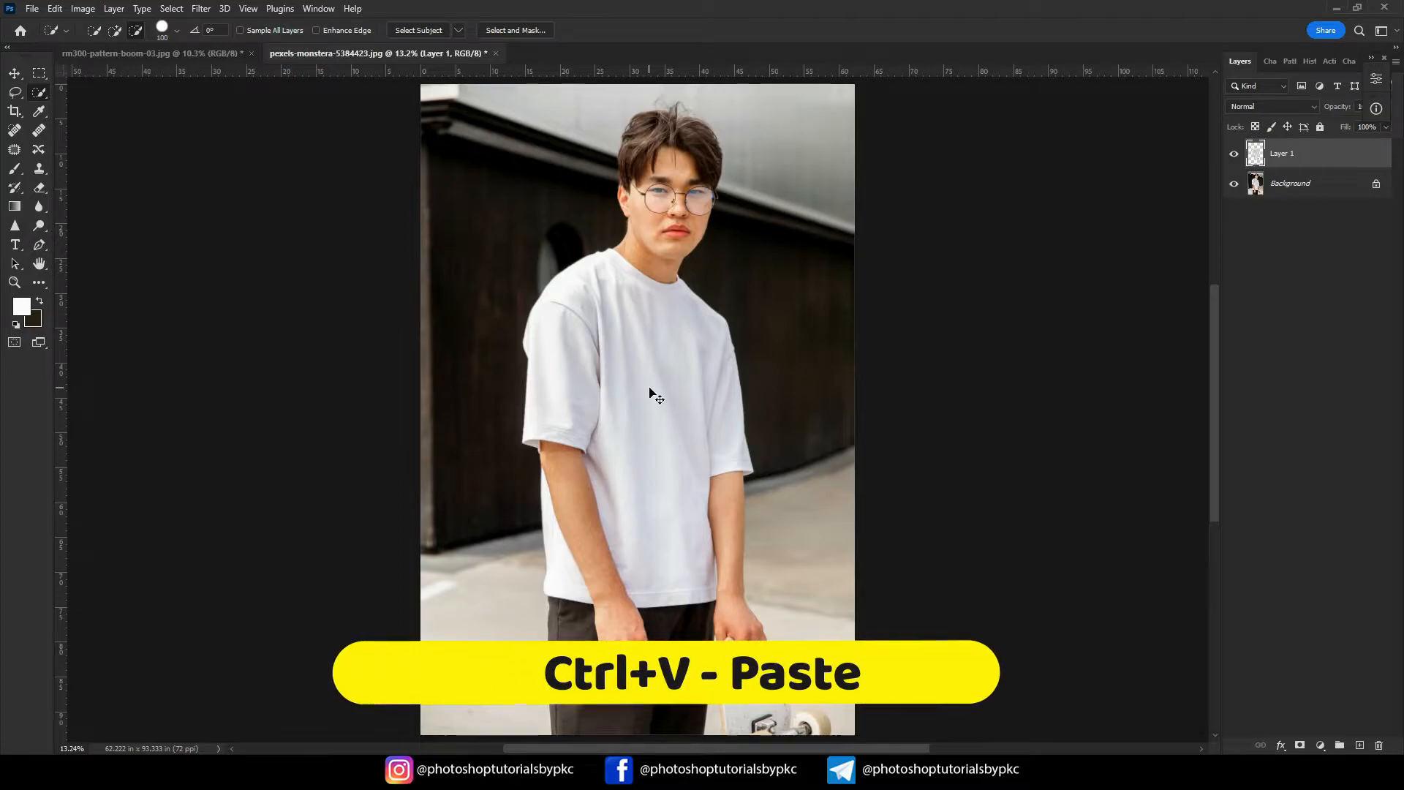
pyautogui.hotkey('ctrl', 'v')
# - Clip the floral pattern layer to the shirt layer below it with a clipping mask
pyautogui.click(14, 76)
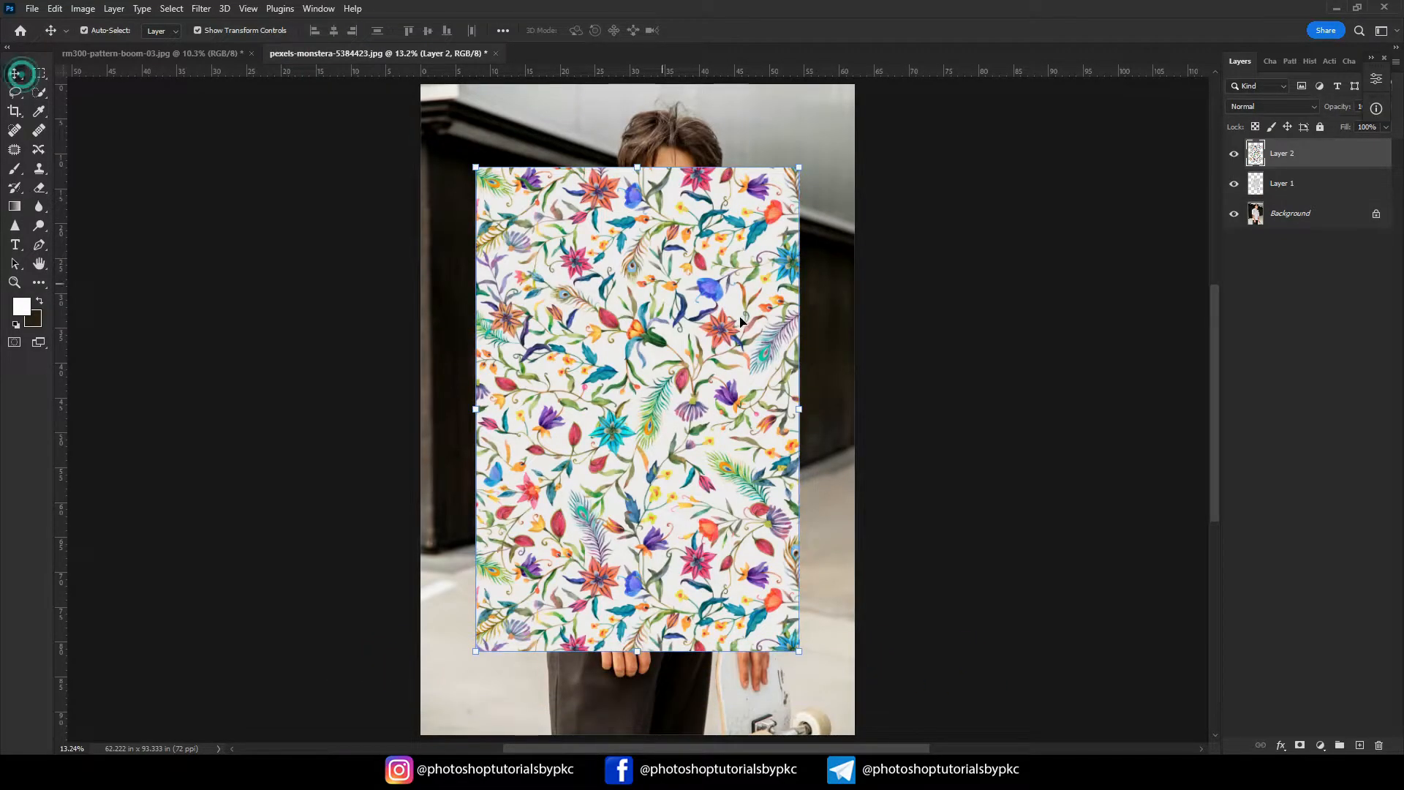
pyautogui.rightClick(1295, 156)
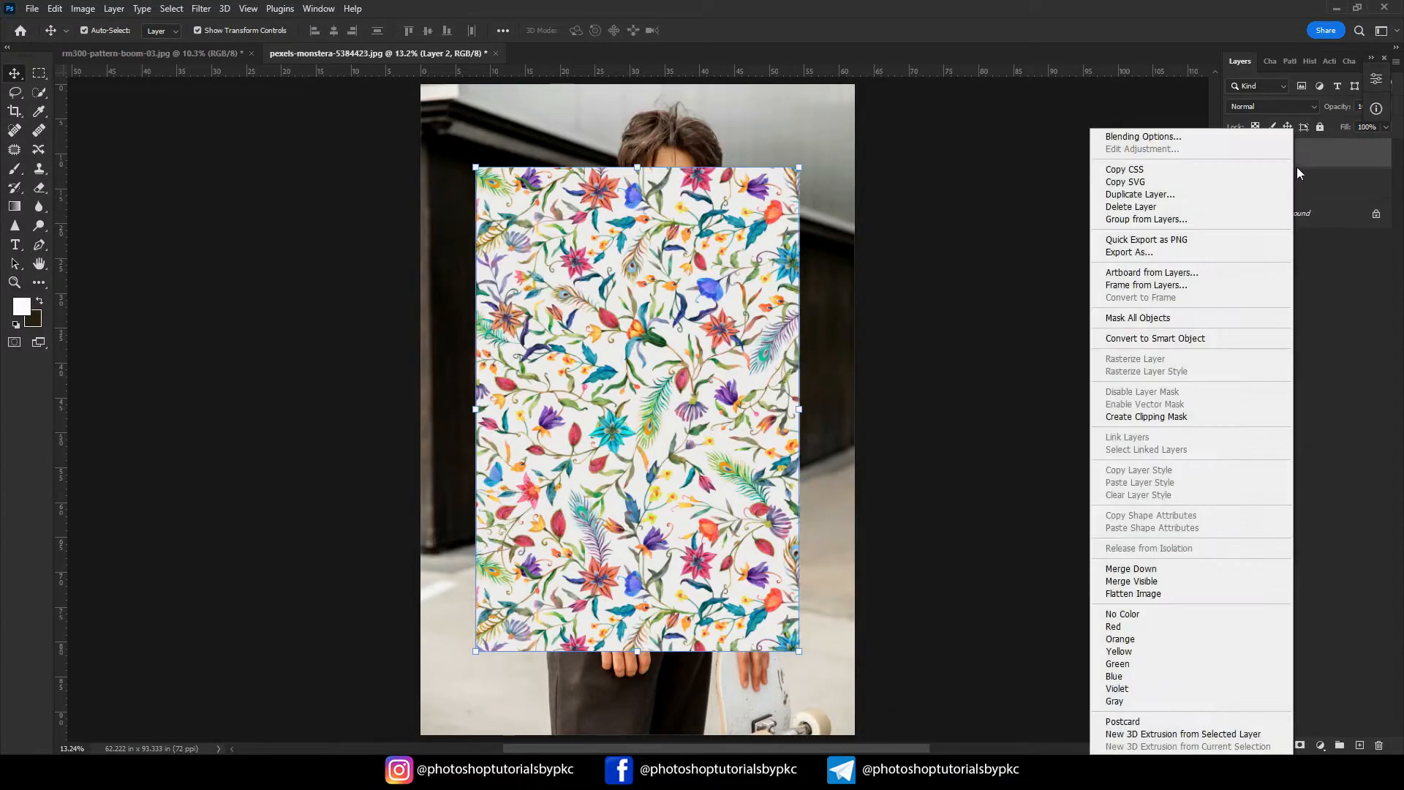
pyautogui.click(1166, 417)
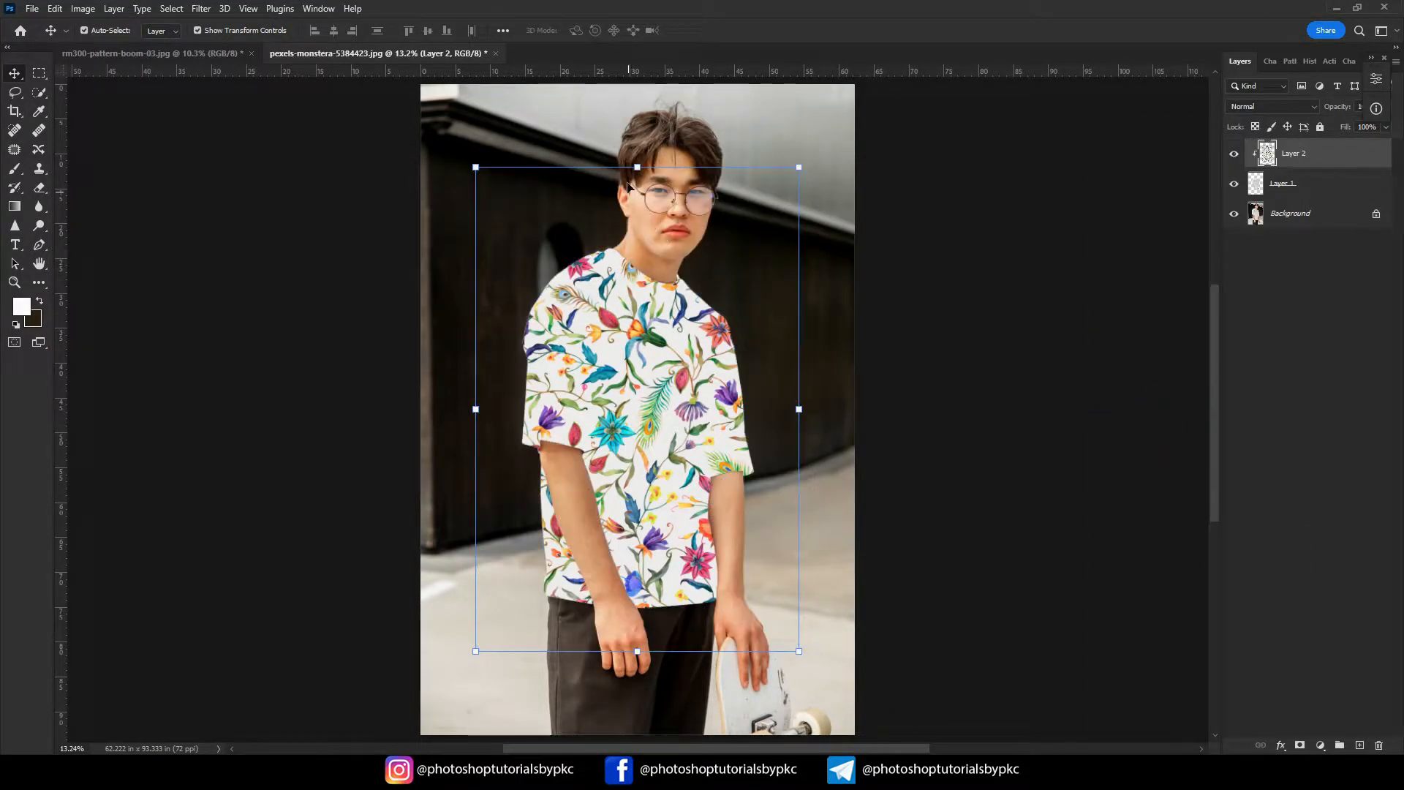
# - Scale the floral pattern to about 78% so it just covers the shirt, and set its blend mode to Multiply
pyautogui.moveTo(639, 168); pyautogui.dragTo(669, 254)
pyautogui.moveTo(640, 650); pyautogui.dragTo(637, 624)
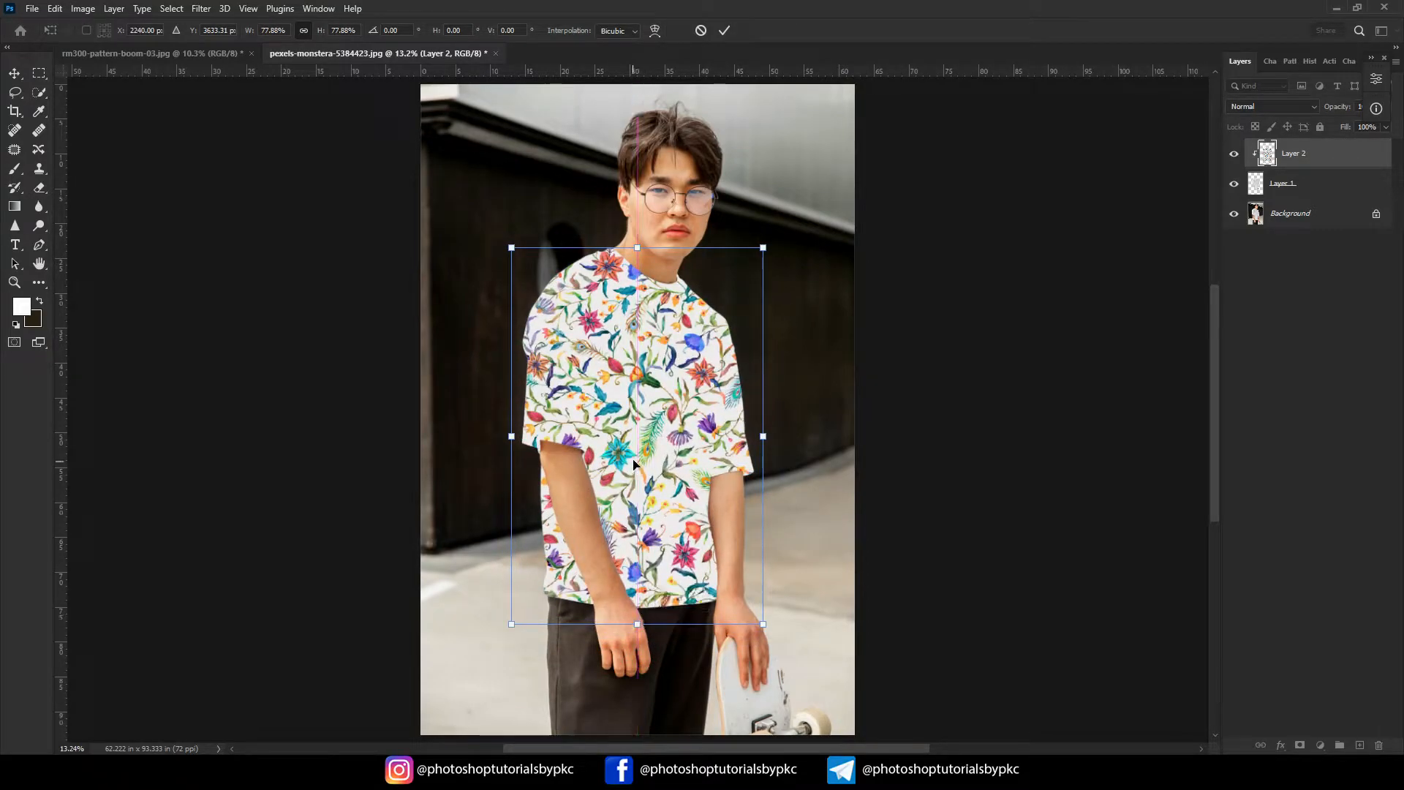
pyautogui.press('Return')
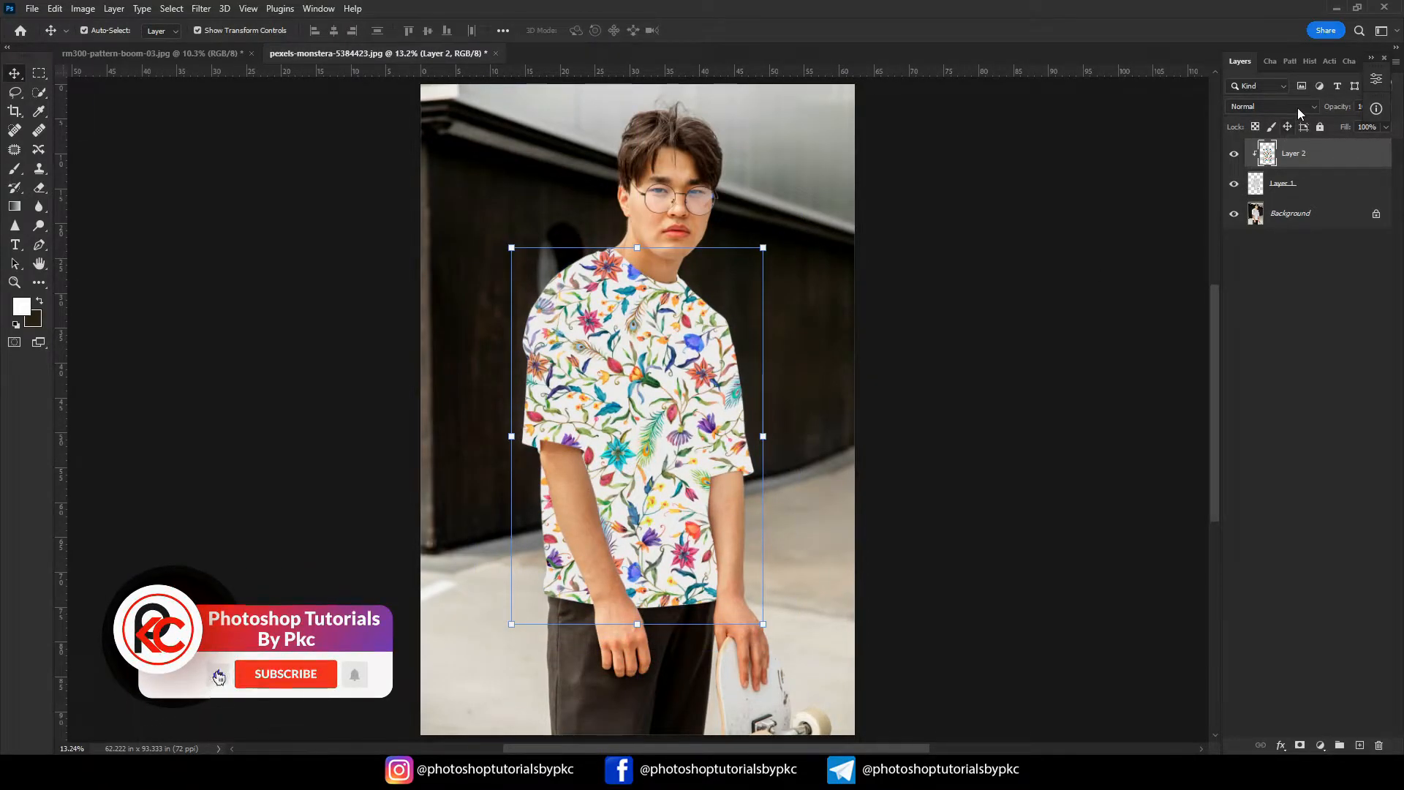
pyautogui.click(1297, 108)
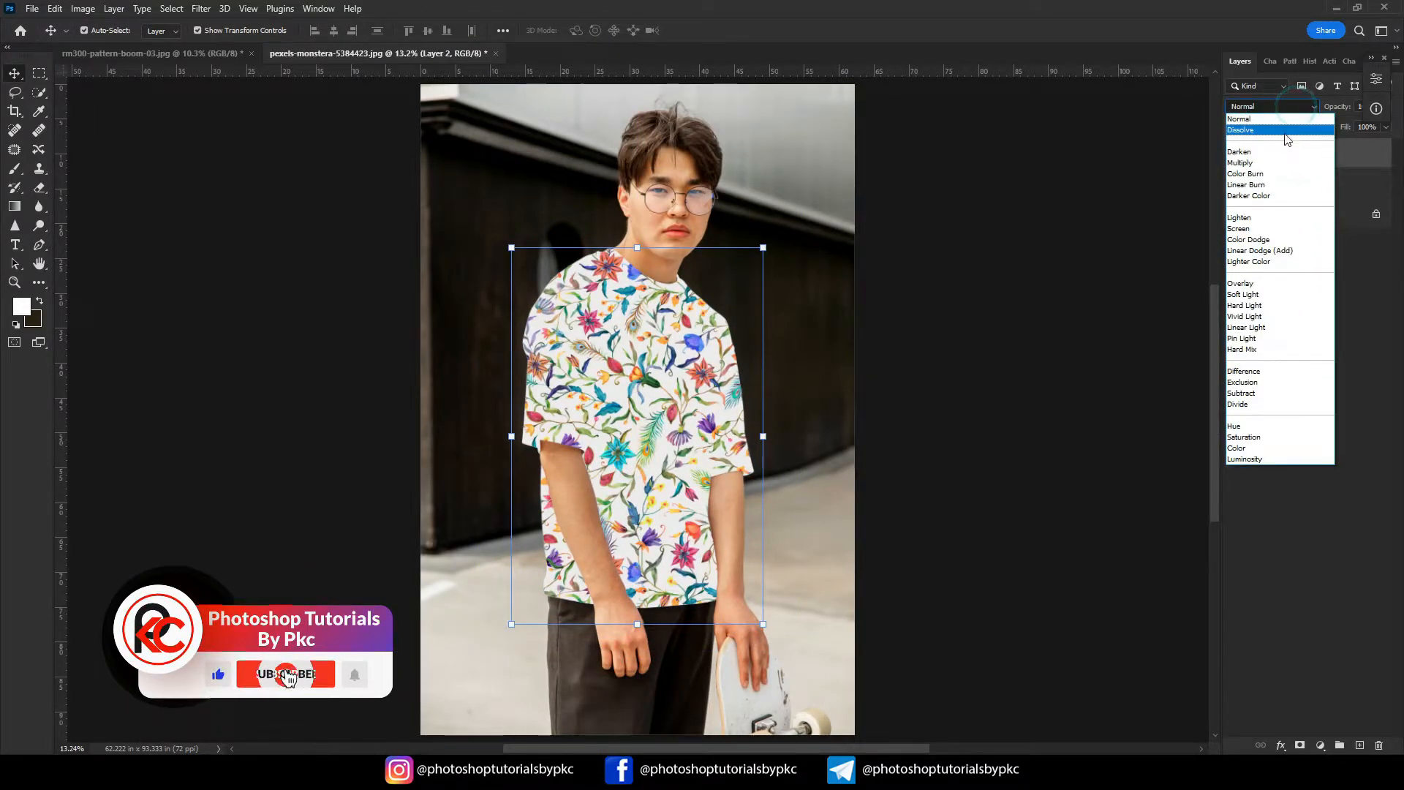
pyautogui.click(1241, 166)
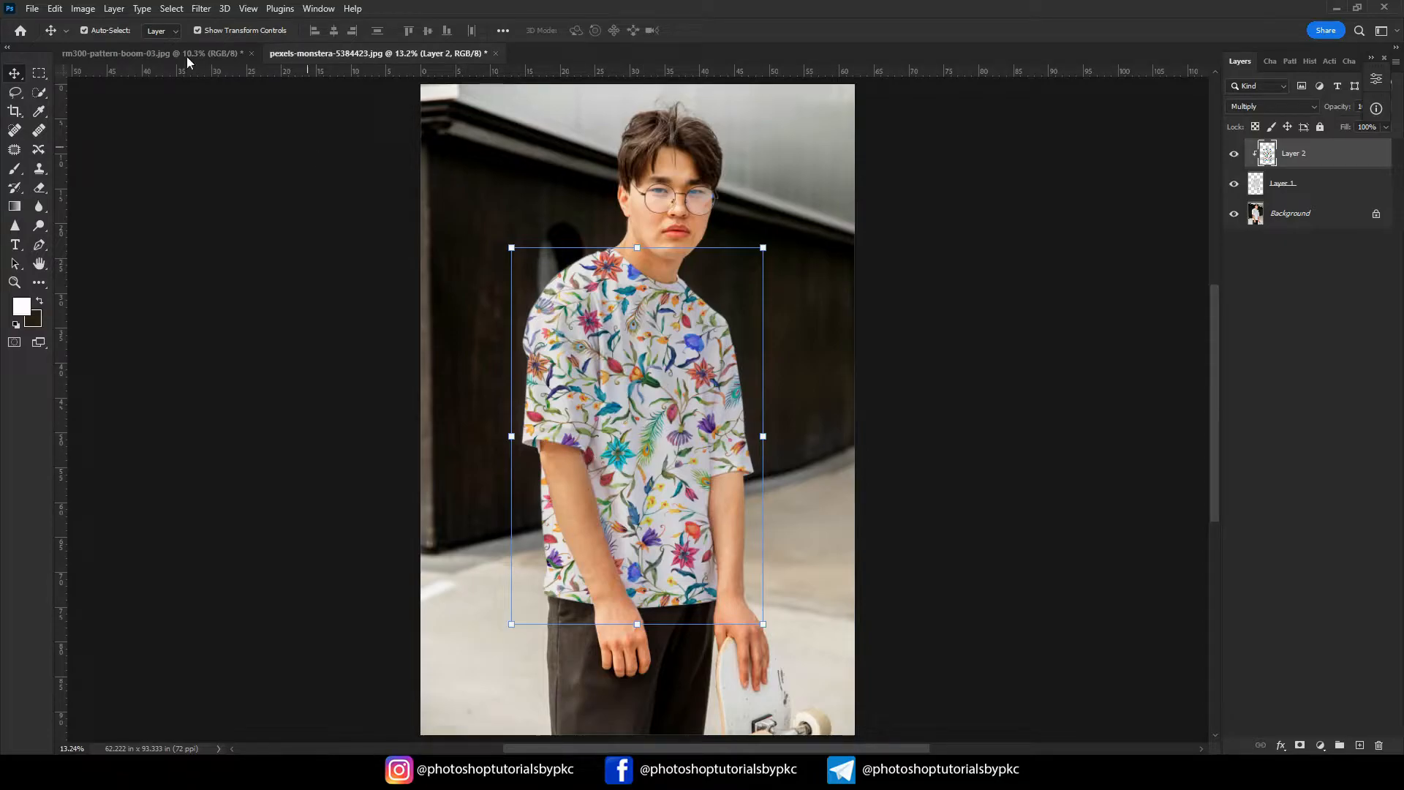
# - Apply the Displace filter to the pattern layer with horizontal and vertical scale 20, using Desplasment as the displacement map
pyautogui.click(201, 8)
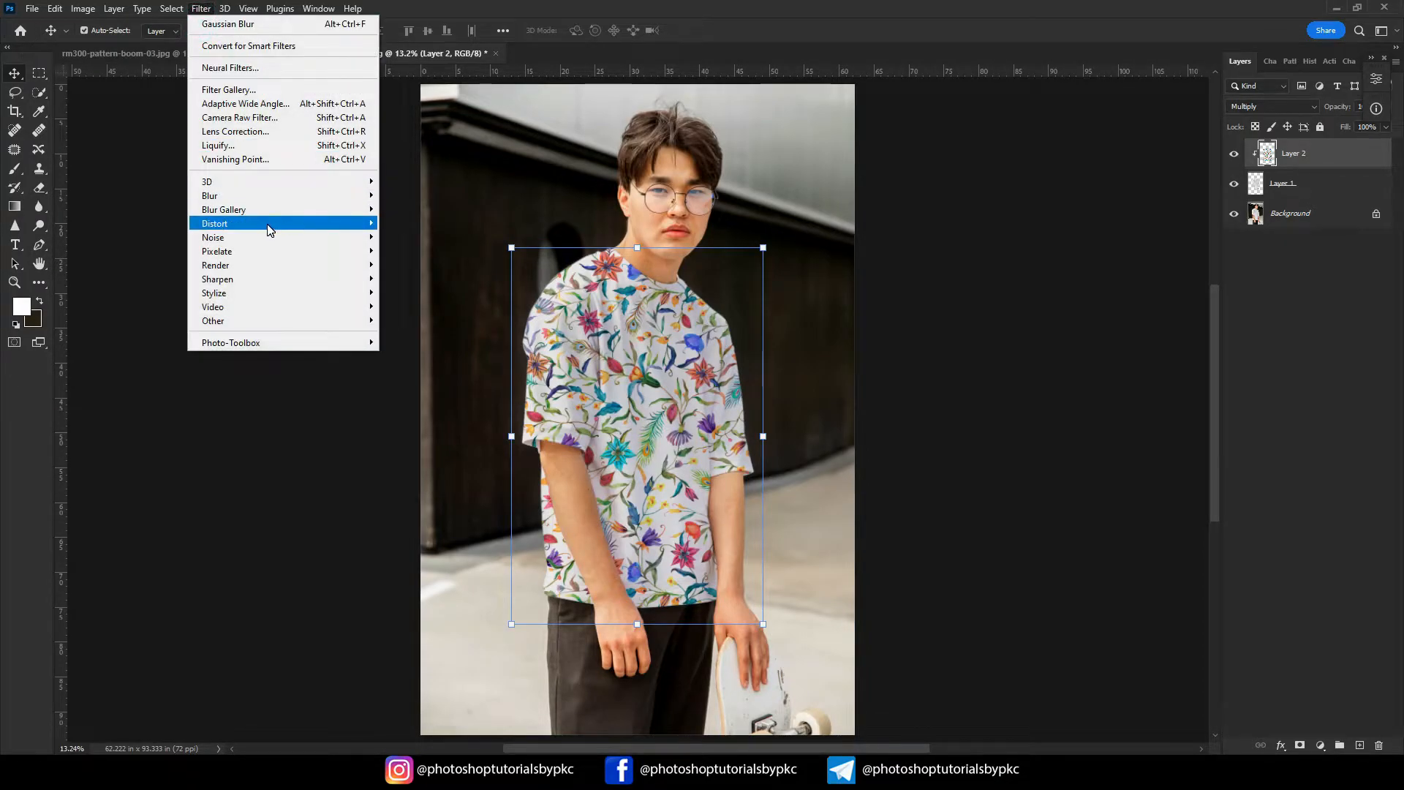
pyautogui.moveTo(266, 223)
pyautogui.click(403, 225)
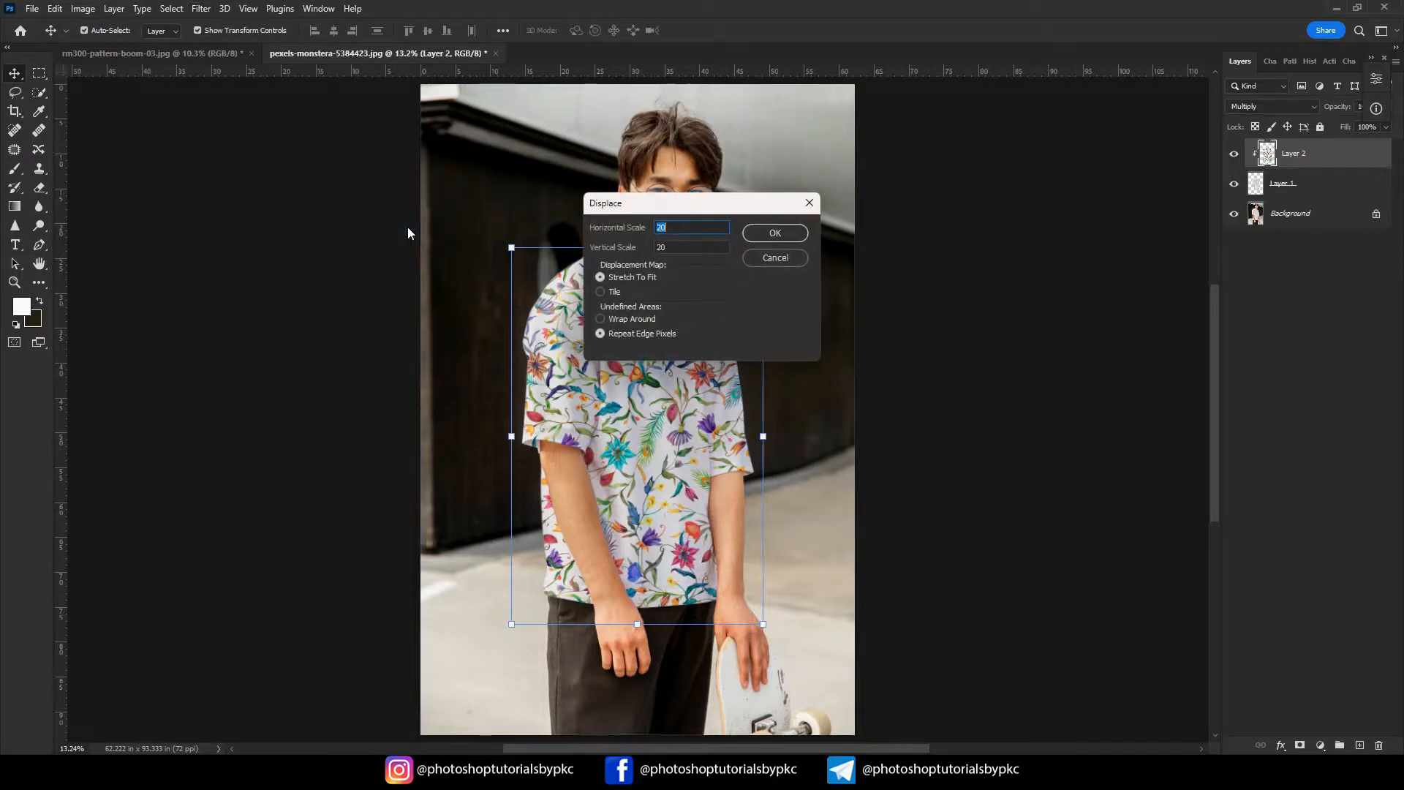
pyautogui.click(766, 239)
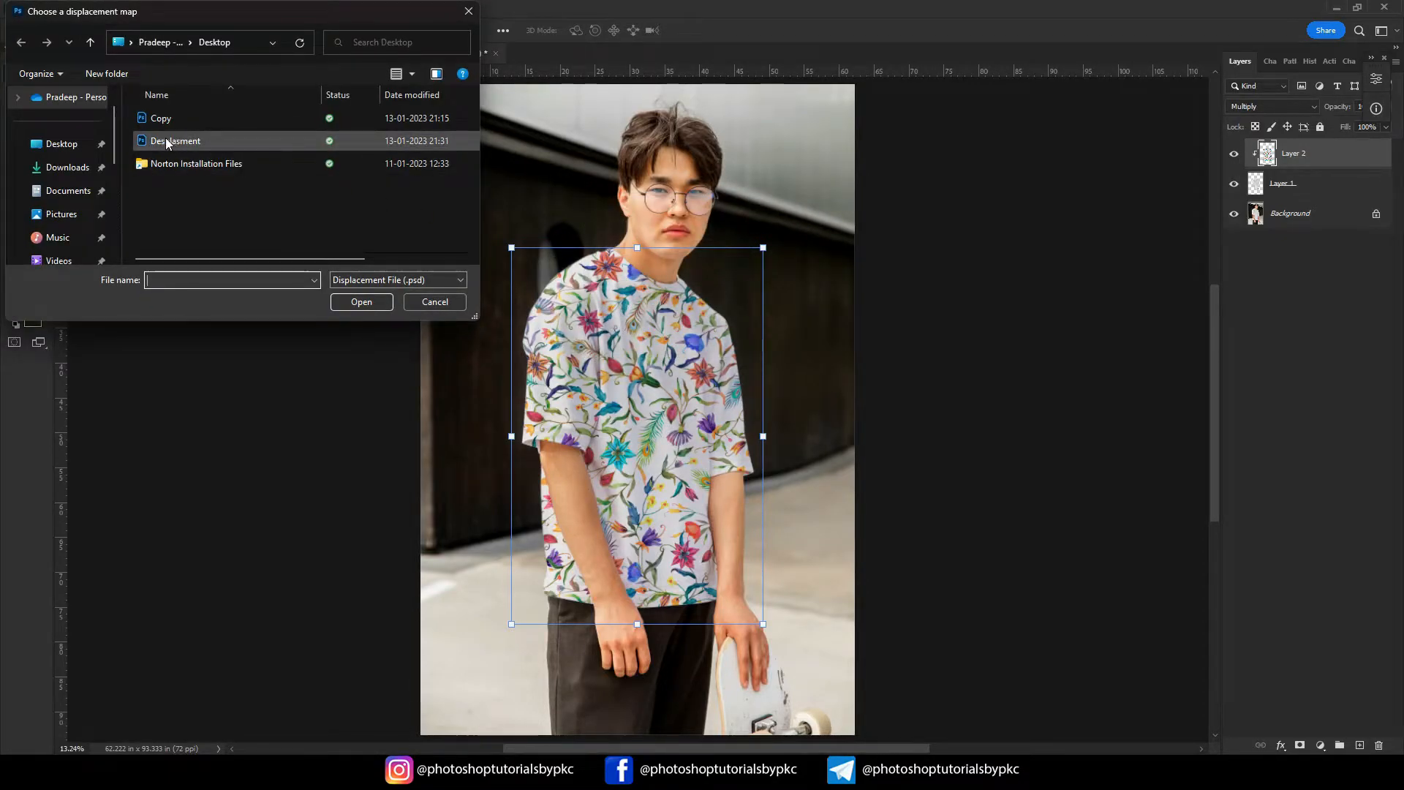
pyautogui.click(176, 142)
pyautogui.click(353, 303)
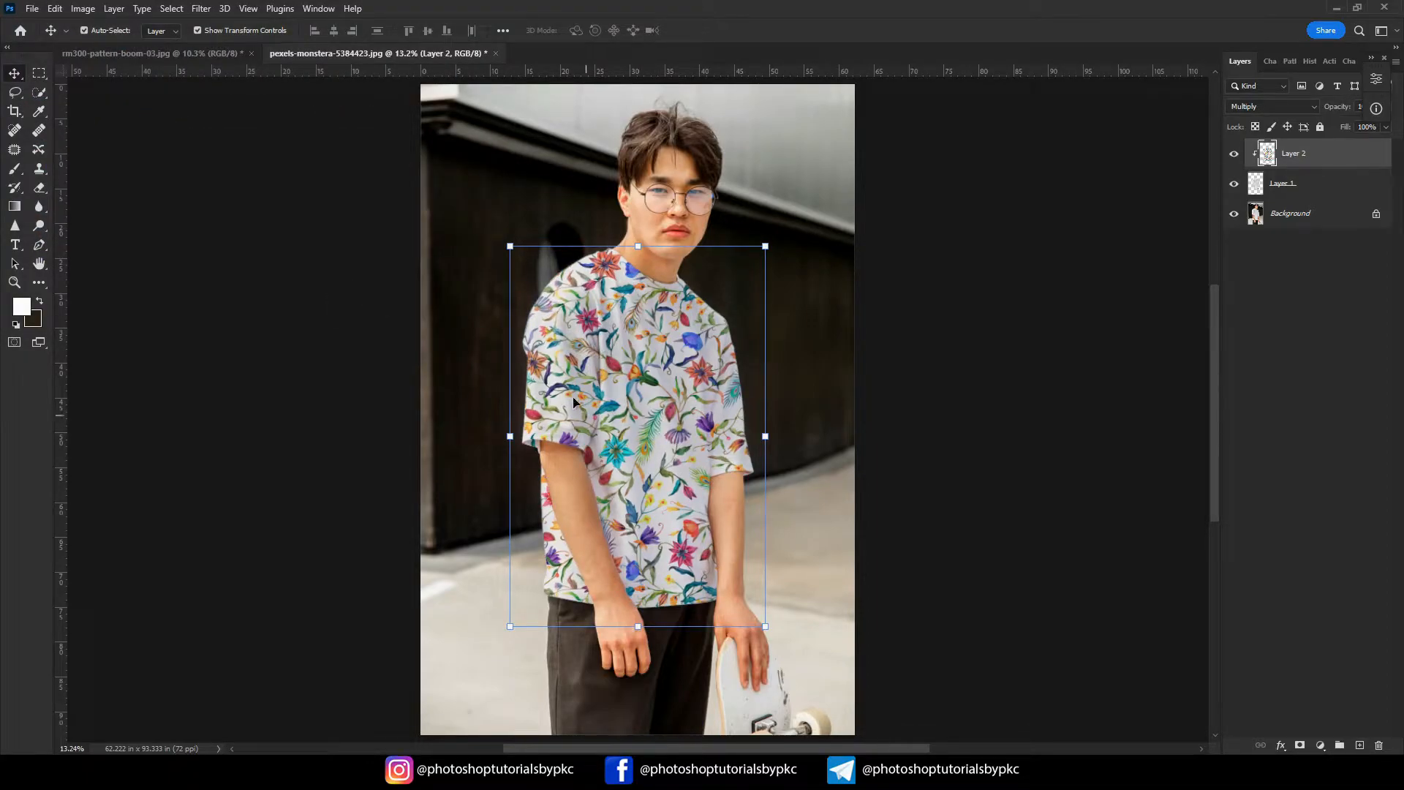
# - Split the pattern layer's Blend If white sliders to 182/255 for the current layer and 243/255 for the underlying layer
pyautogui.rightClick(1327, 158)
pyautogui.click(1177, 135)
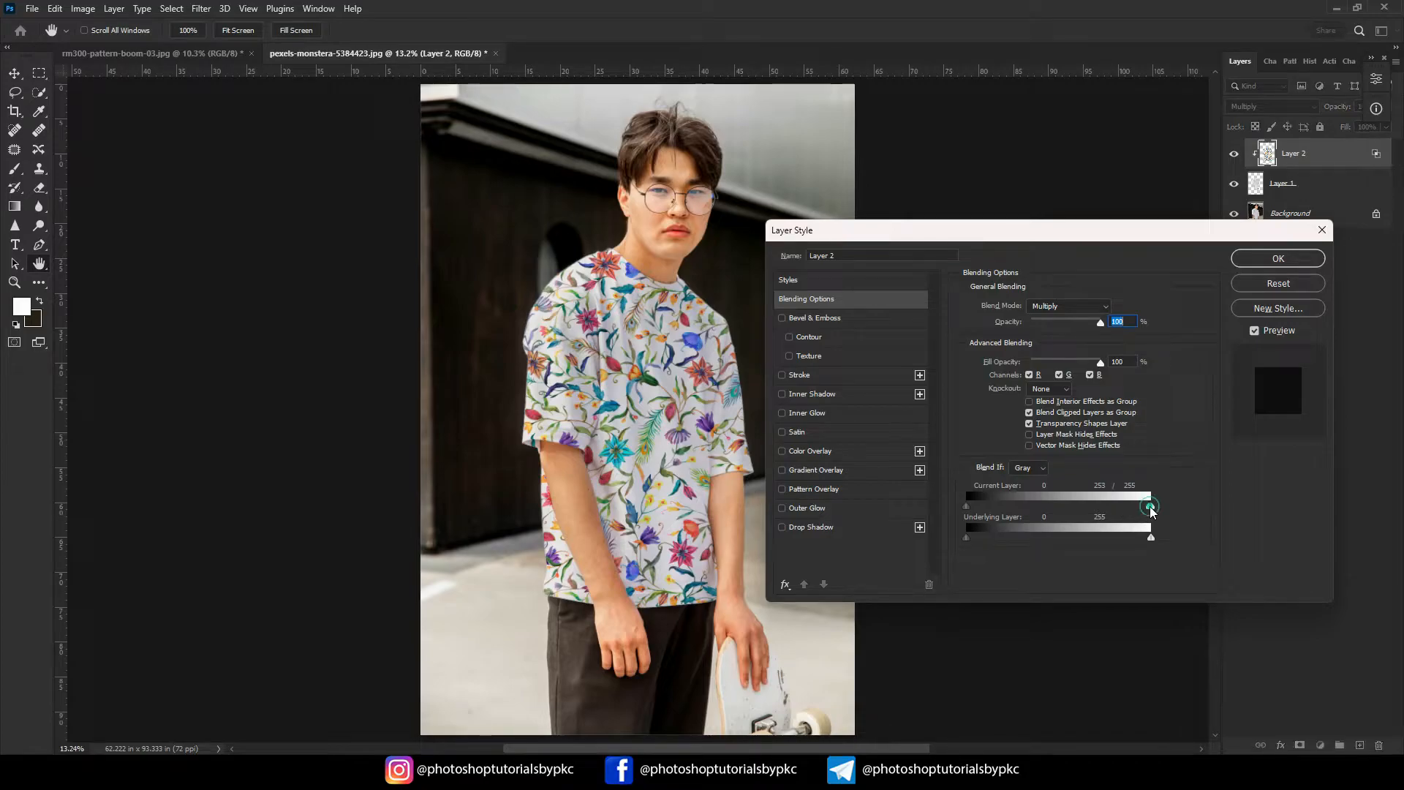
pyautogui.moveTo(1151, 506); pyautogui.dragTo(1109, 507)
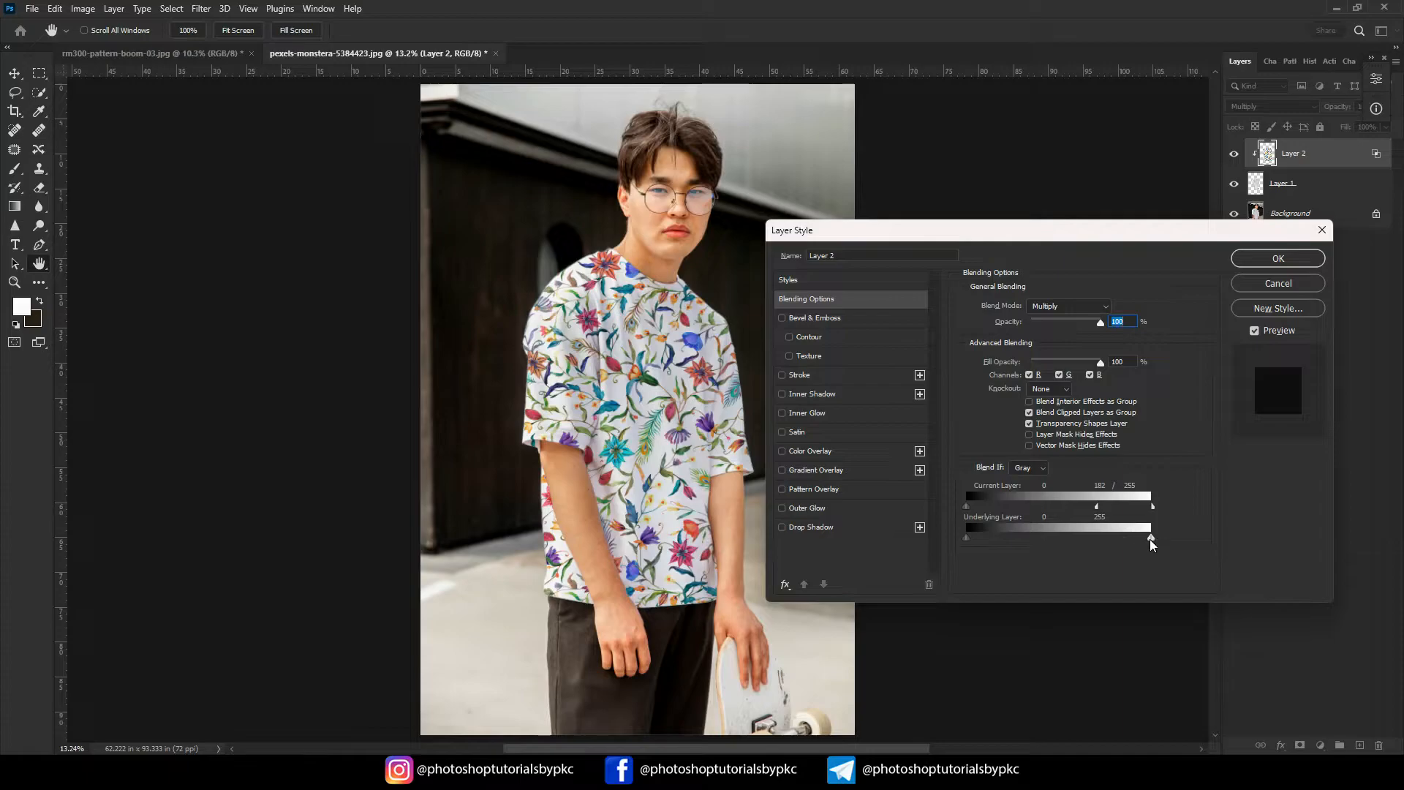
pyautogui.moveTo(1150, 539); pyautogui.dragTo(1140, 539)
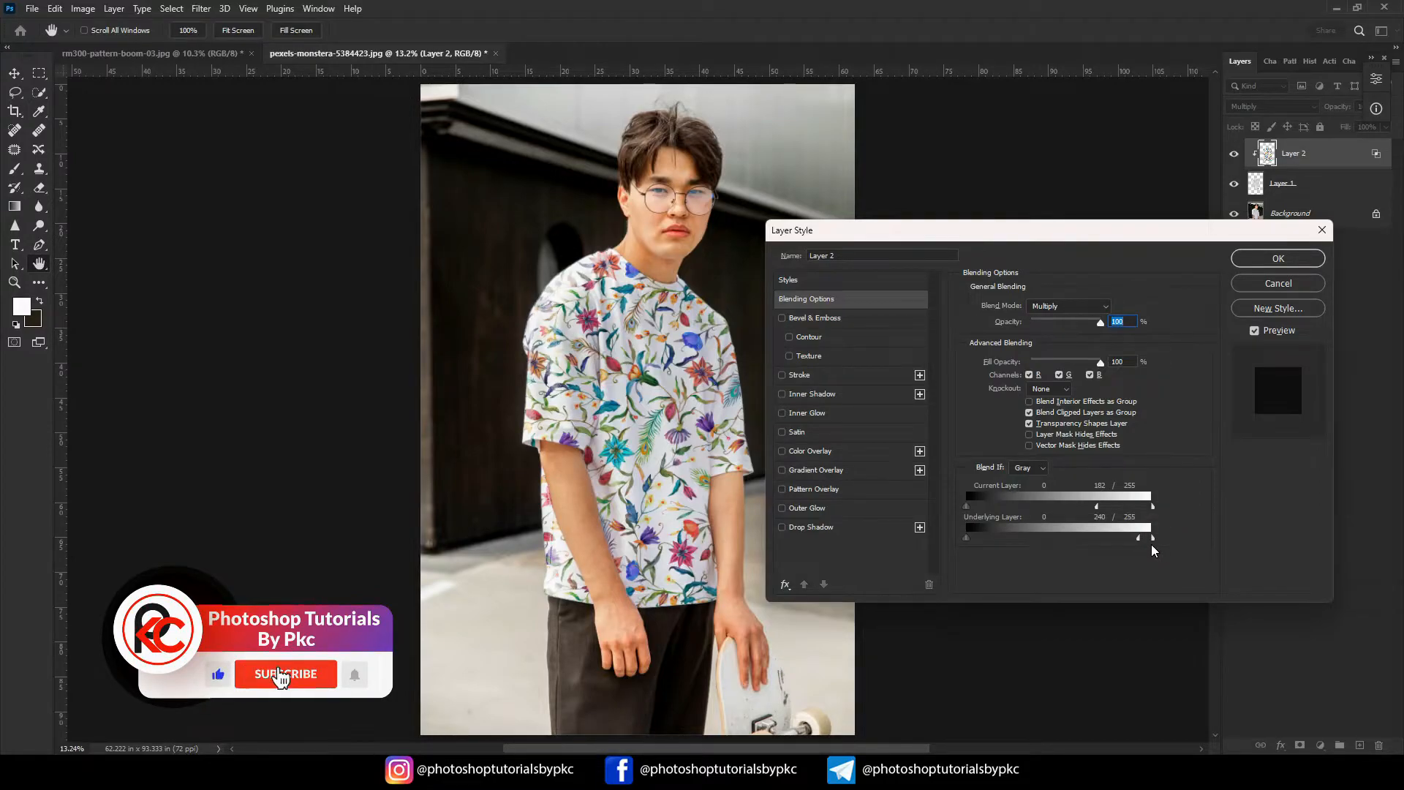
pyautogui.moveTo(1138, 537)
pyautogui.mouseDown()
pyautogui.moveTo(1146, 507)
pyautogui.moveTo(1155, 521)
pyautogui.mouseUp()
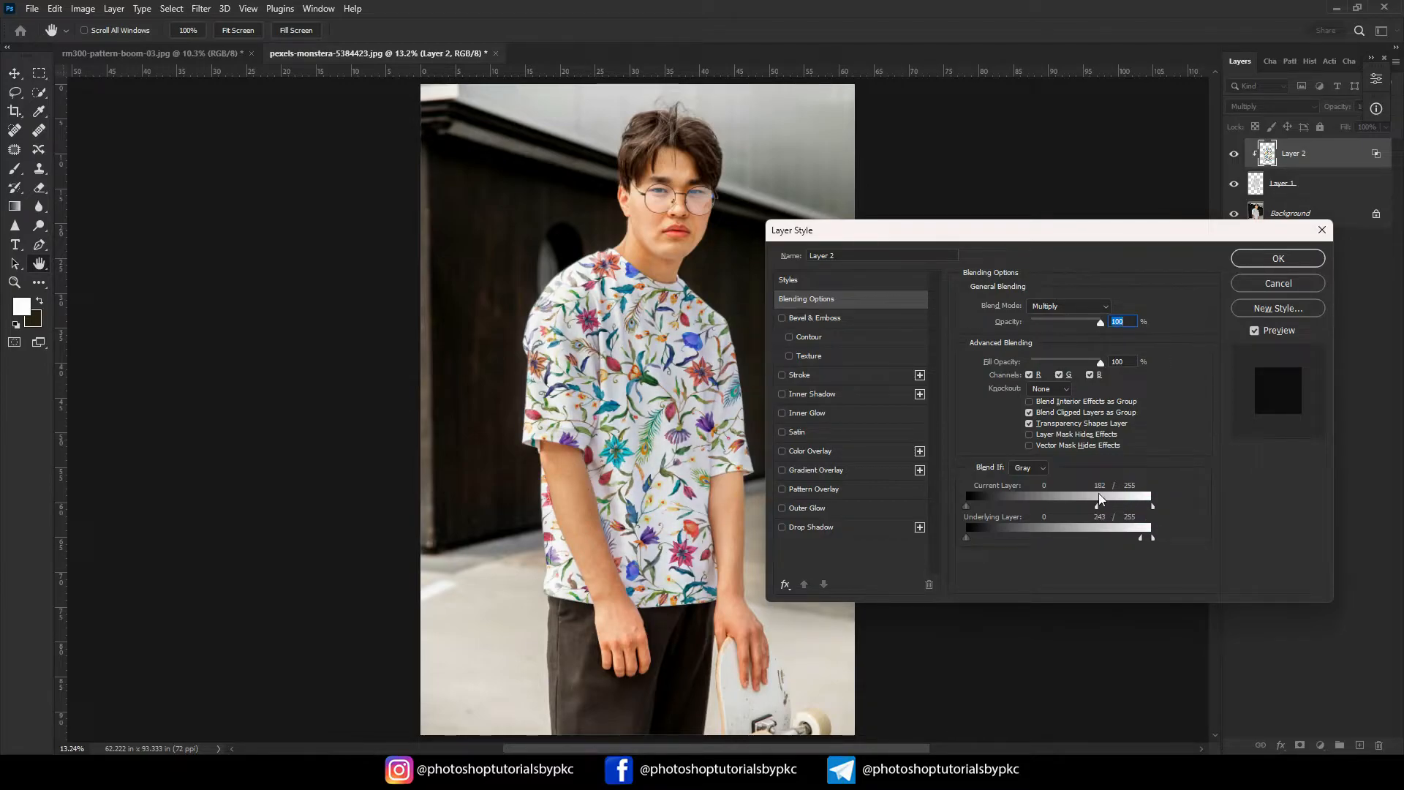
pyautogui.click(1276, 259)
pyautogui.press('v')
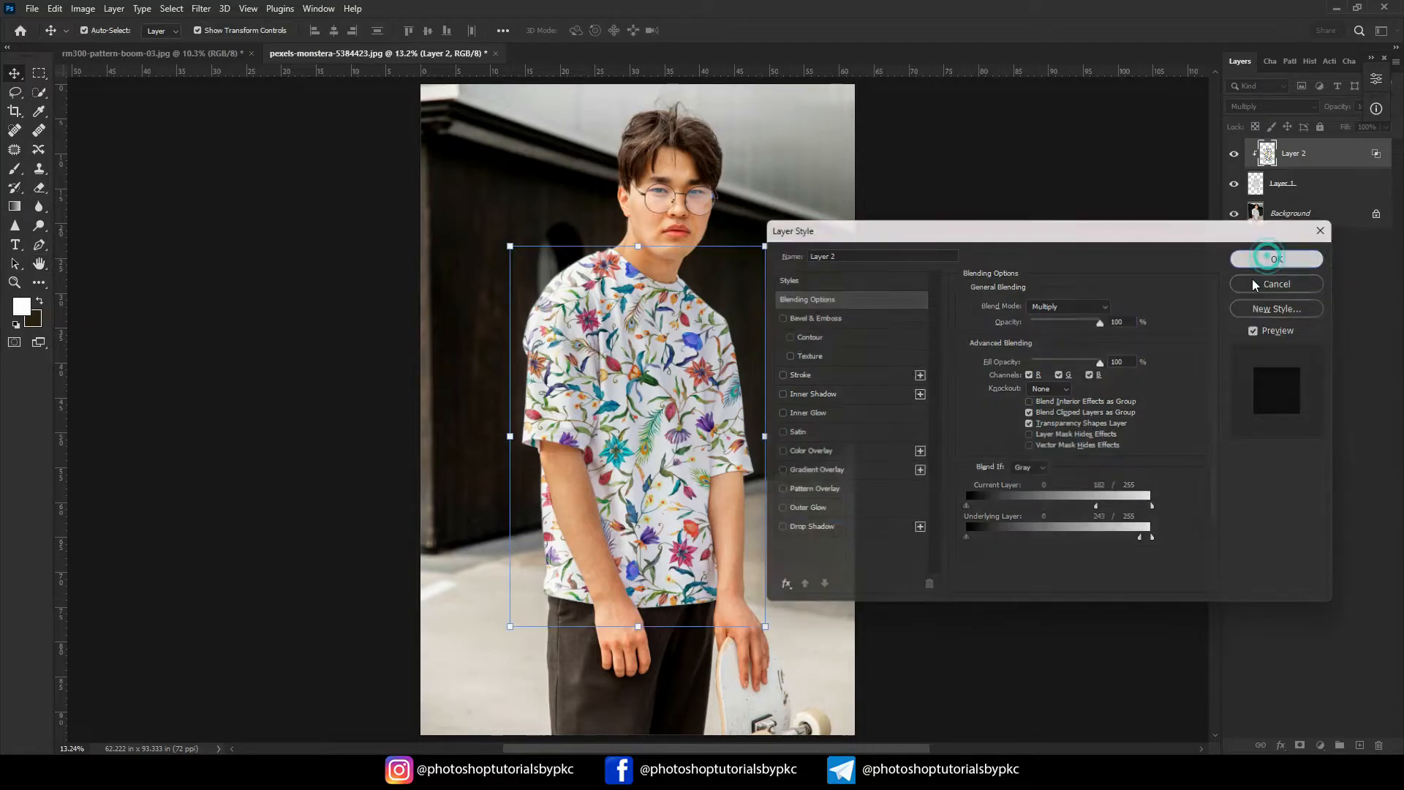
# - Compare the shirt up close with the floral pattern layer hidden and shown
pyautogui.hotkey('ctrl', '+')
pyautogui.hotkey('ctrl', '+')
pyautogui.hotkey('ctrl', '+')
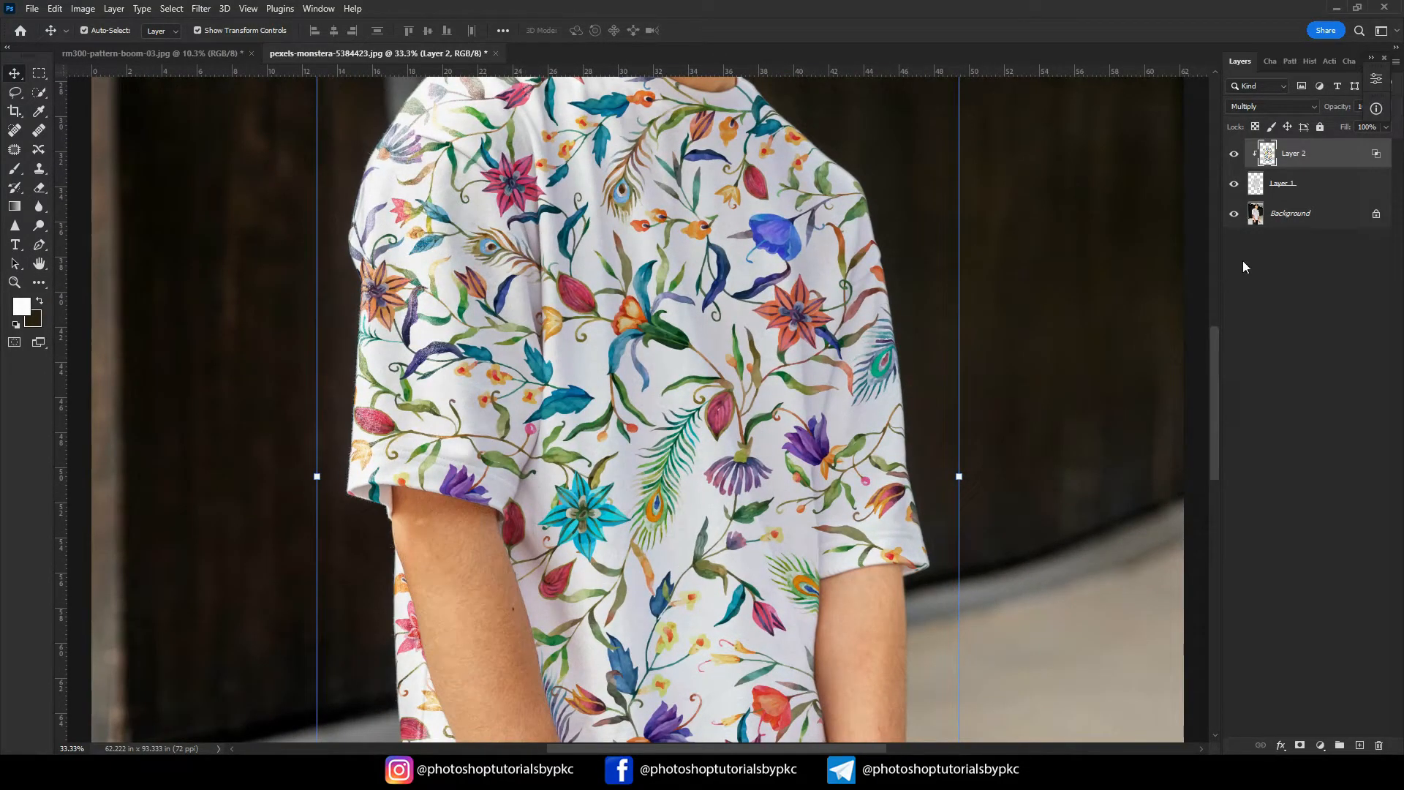
pyautogui.click(1234, 155)
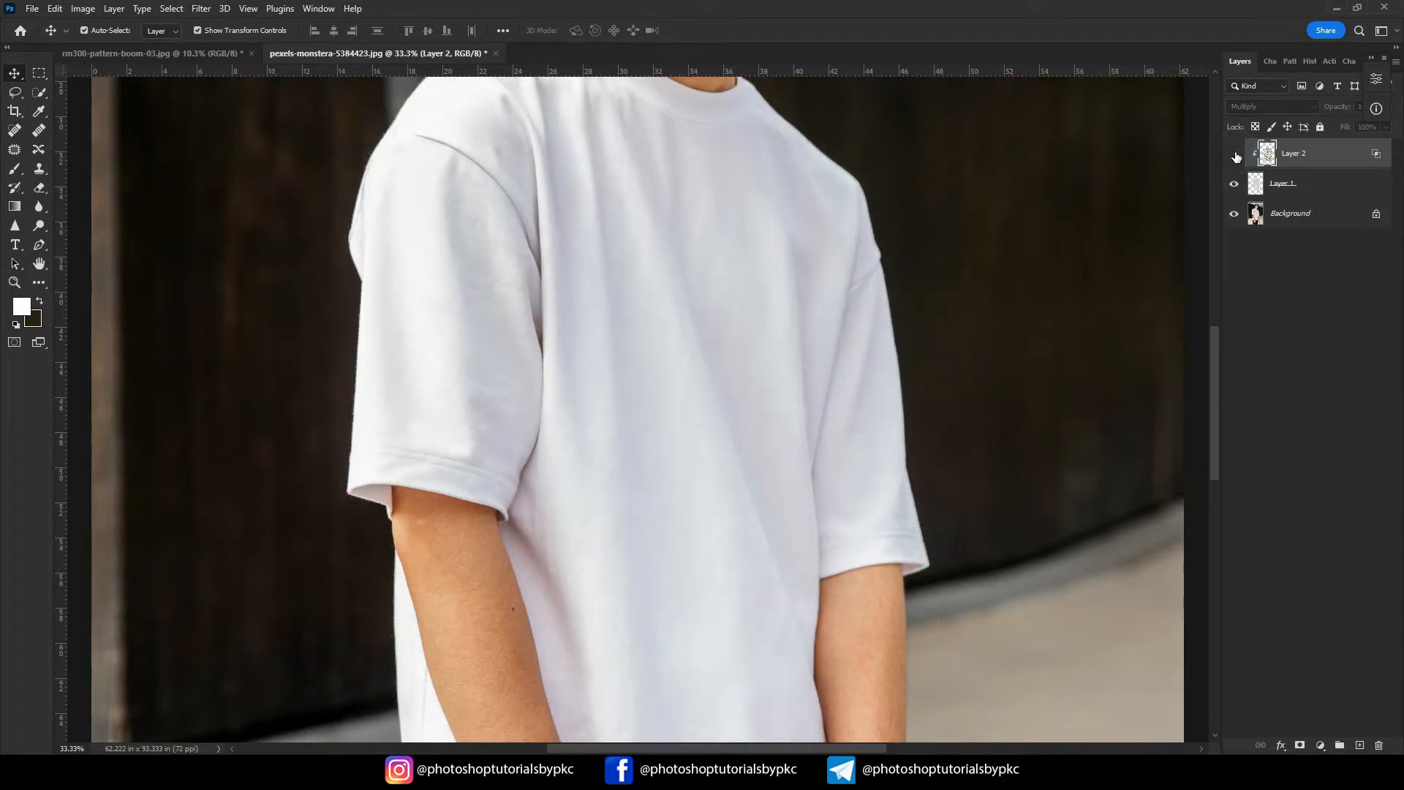
pyautogui.click(1234, 155)
pyautogui.click(1234, 155)
pyautogui.click(1234, 154)
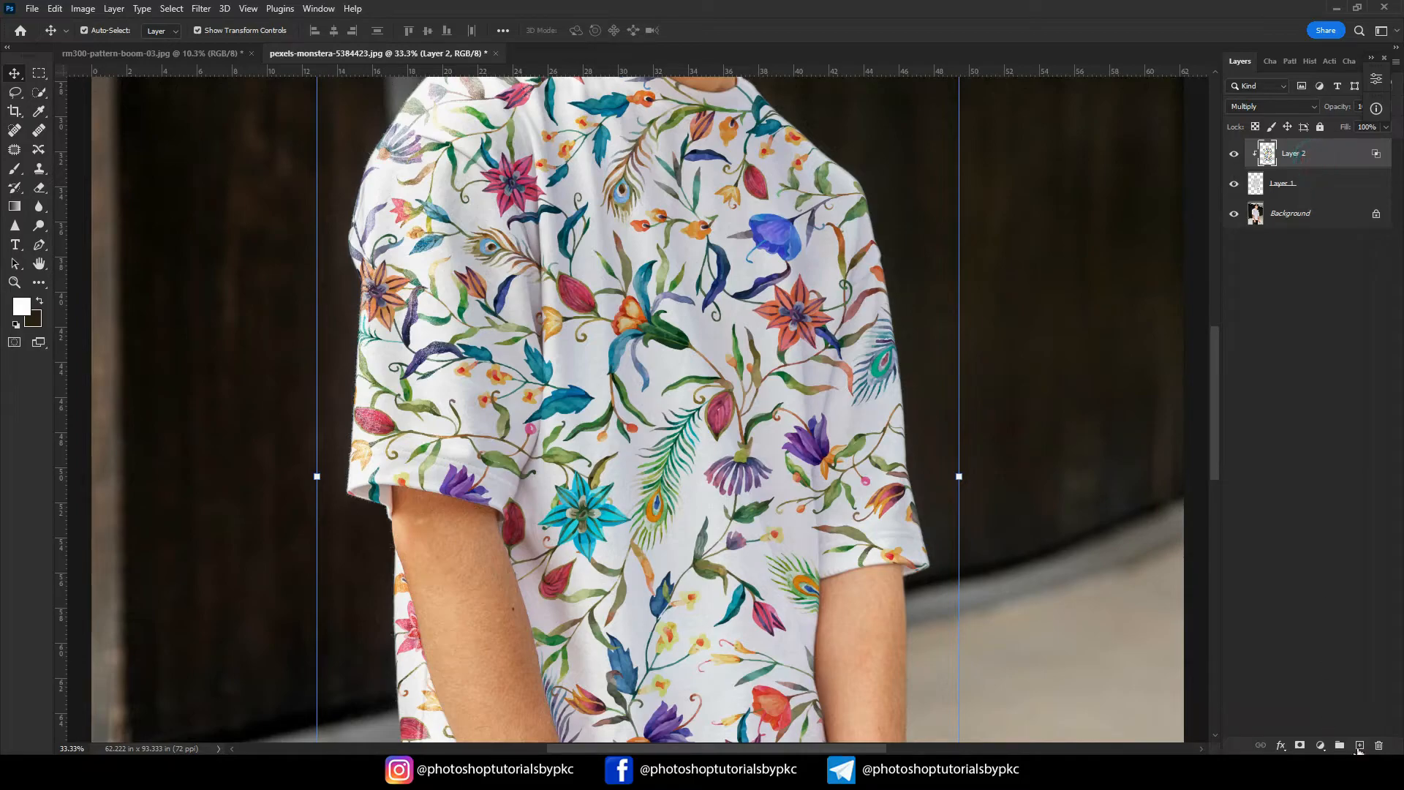
# - Add a Levels adjustment layer clipped to the floral pattern layer and raise its output black level to 50
pyautogui.click(1320, 745)
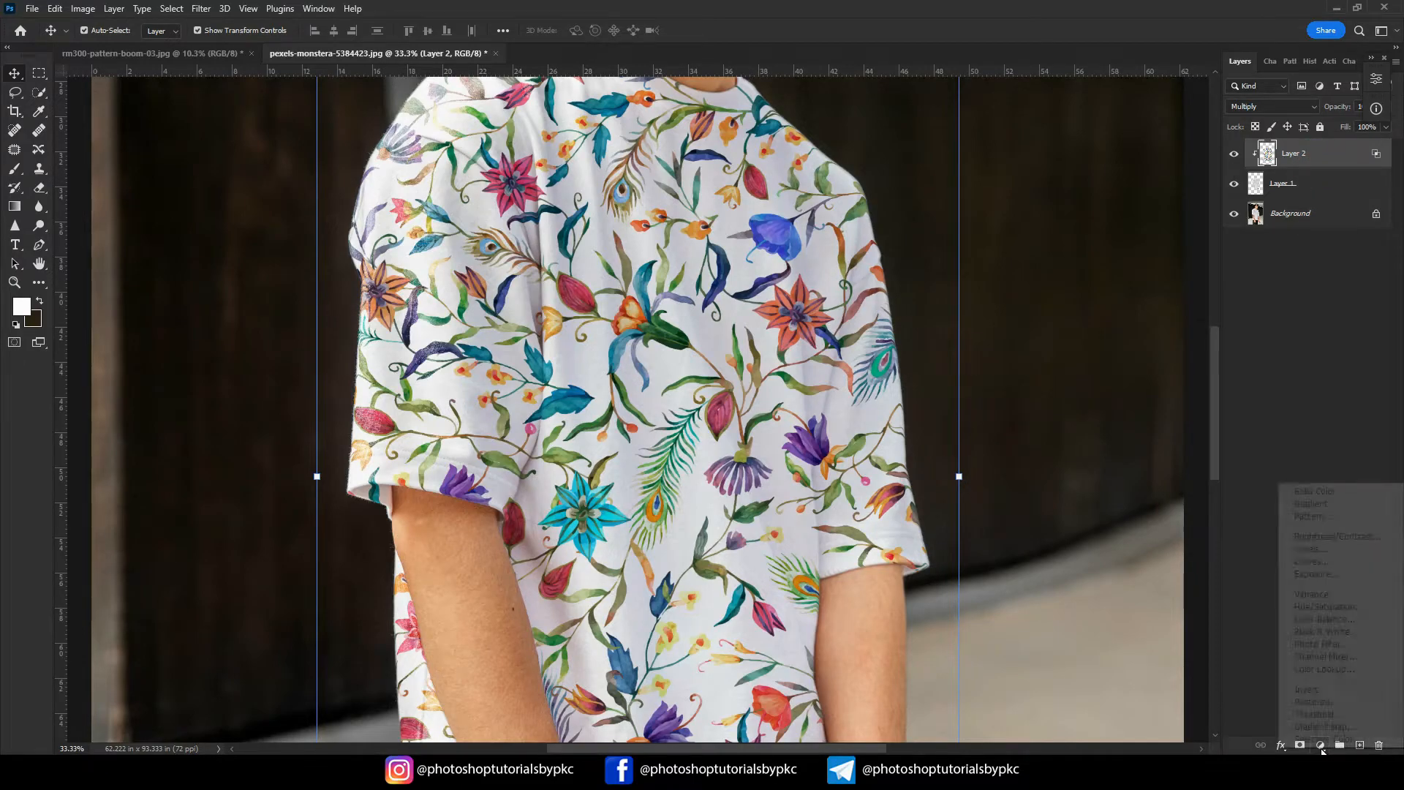
pyautogui.click(1320, 549)
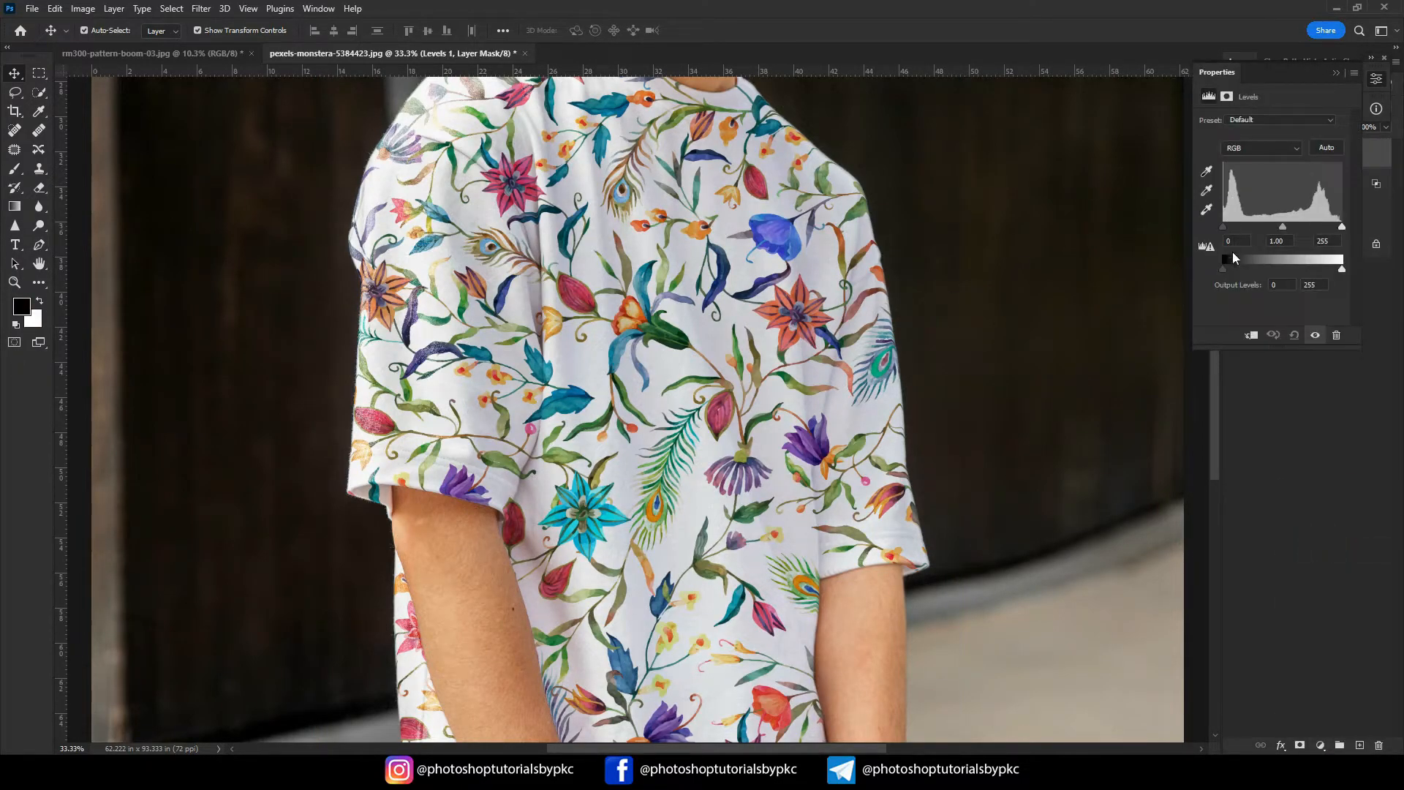
pyautogui.moveTo(1222, 271); pyautogui.dragTo(1220, 273)
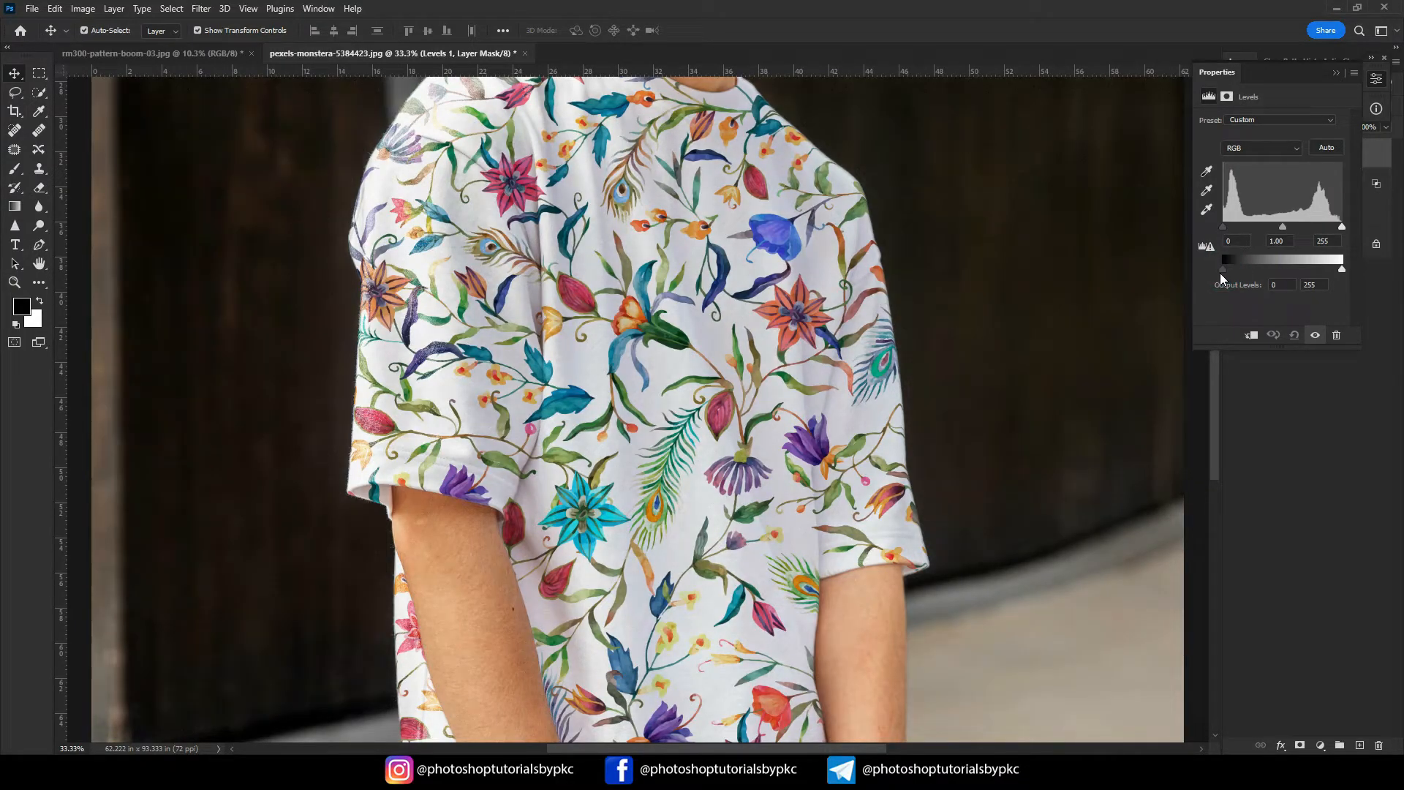
pyautogui.click(1253, 336)
pyautogui.moveTo(1225, 269); pyautogui.dragTo(1247, 270)
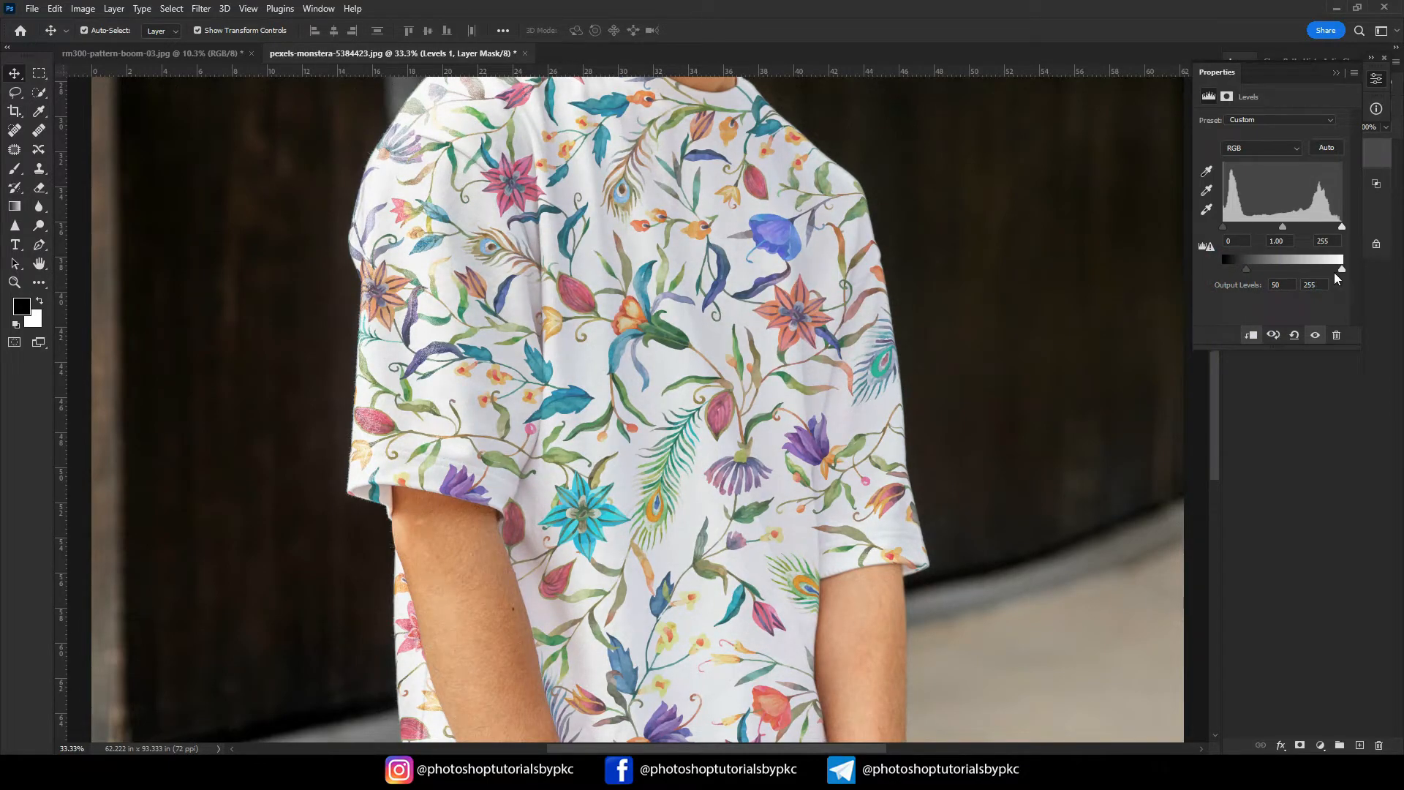
# - Set the Levels input black point to 67 and the midtone value to 0.82, keeping both white levels at 255
pyautogui.moveTo(1341, 270)
pyautogui.mouseDown()
pyautogui.moveTo(1328, 271)
pyautogui.moveTo(1345, 277)
pyautogui.mouseUp()
pyautogui.moveTo(1227, 228); pyautogui.dragTo(1253, 236)
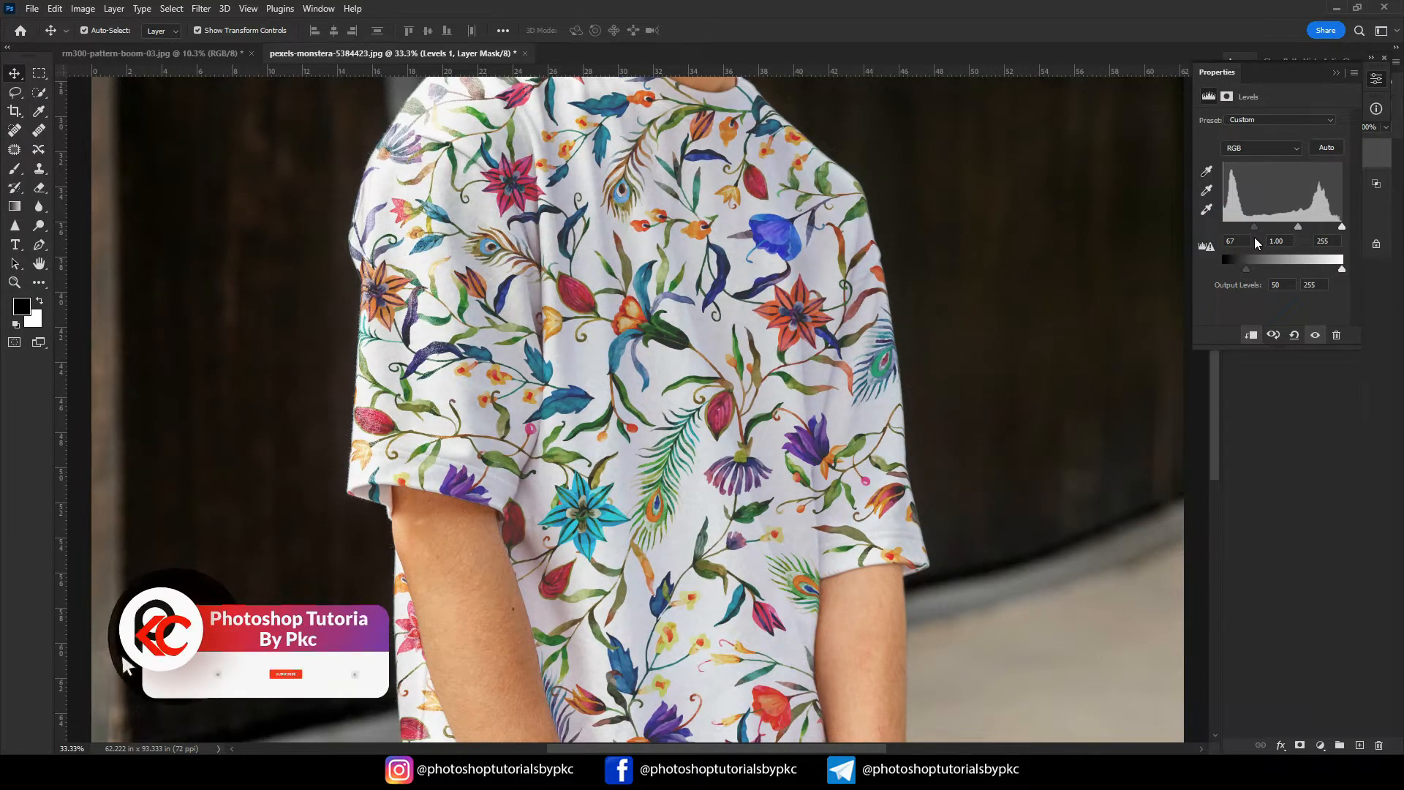
pyautogui.moveTo(1340, 227); pyautogui.dragTo(1300, 230)
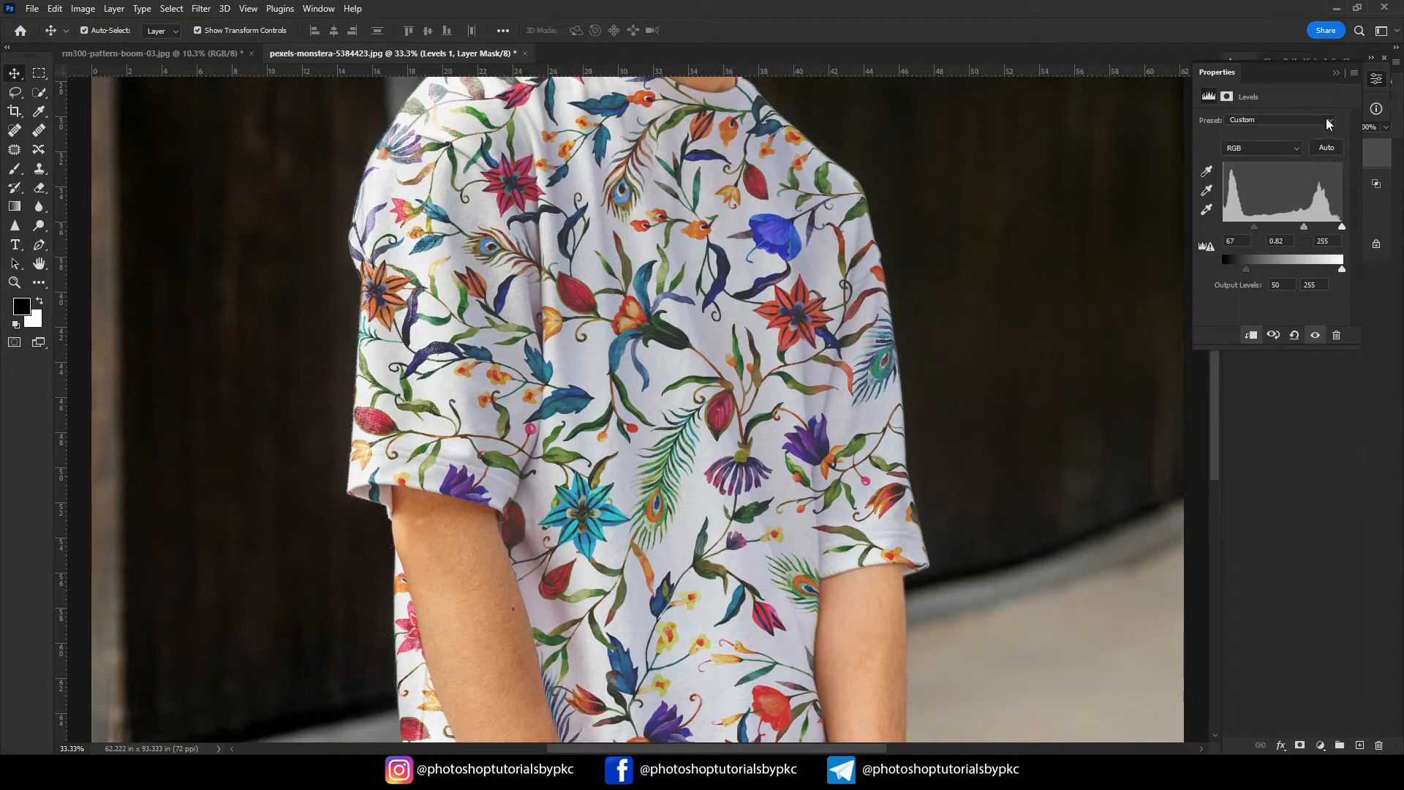
pyautogui.click(1335, 72)
# - Compare the whole image with the Levels adjustment hidden and shown
pyautogui.hotkey('ctrl', '0')
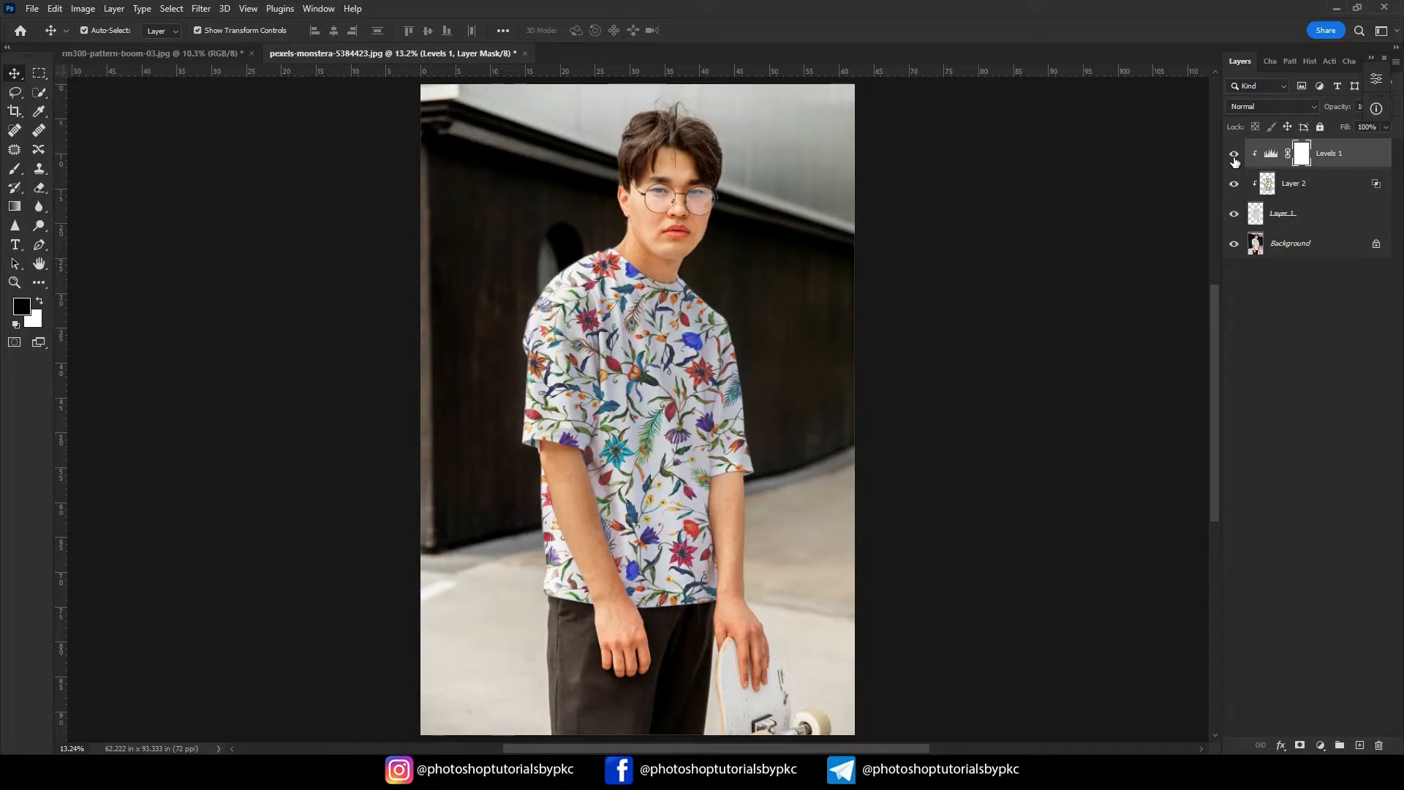
pyautogui.click(1234, 155)
pyautogui.click(1234, 155)
# - Group the Levels adjustment, the pattern layer and the shirt layer as Group 1 in Pass Through mode
pyautogui.keyDown('shift'); pyautogui.click(1296, 216); pyautogui.keyUp('shift')
pyautogui.rightClick(1301, 216)
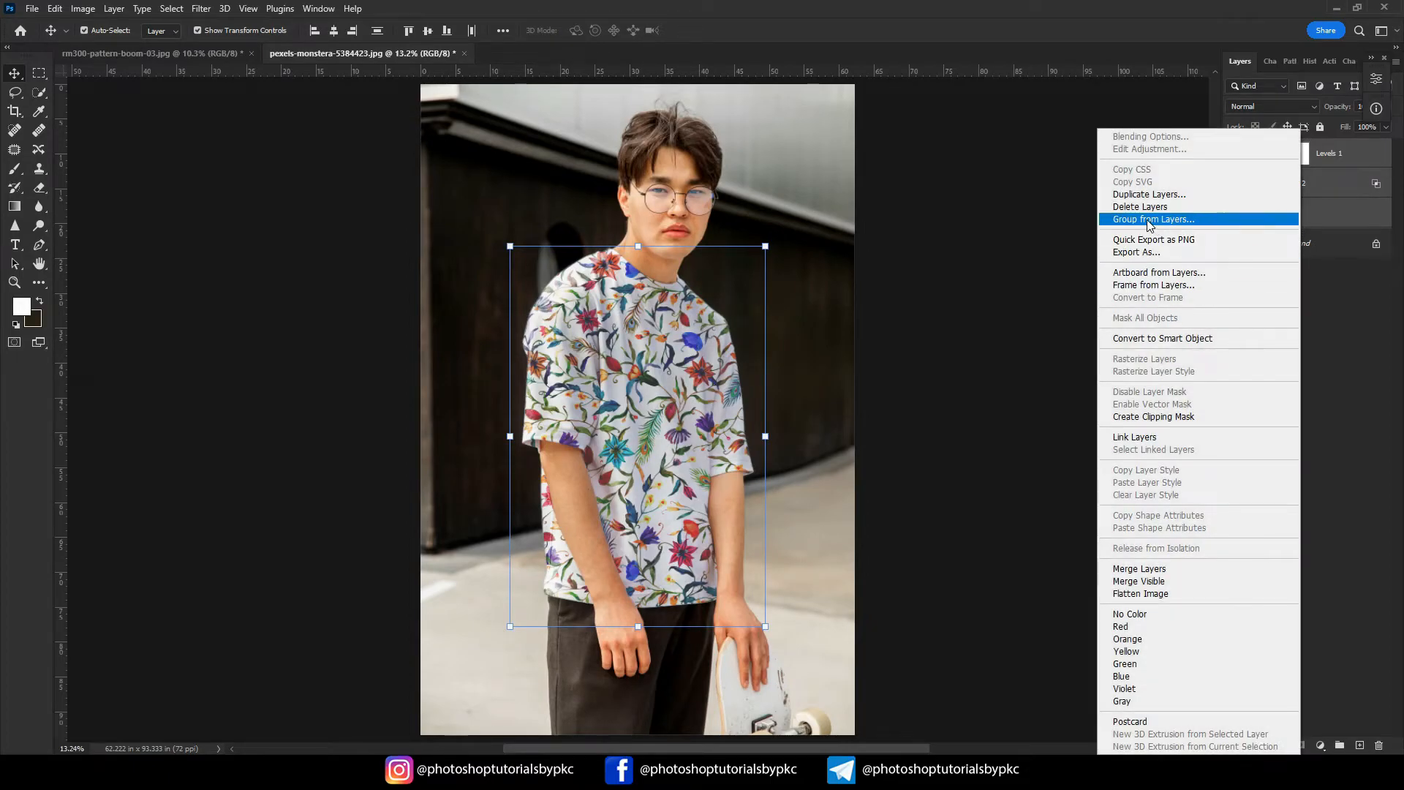
pyautogui.click(1148, 220)
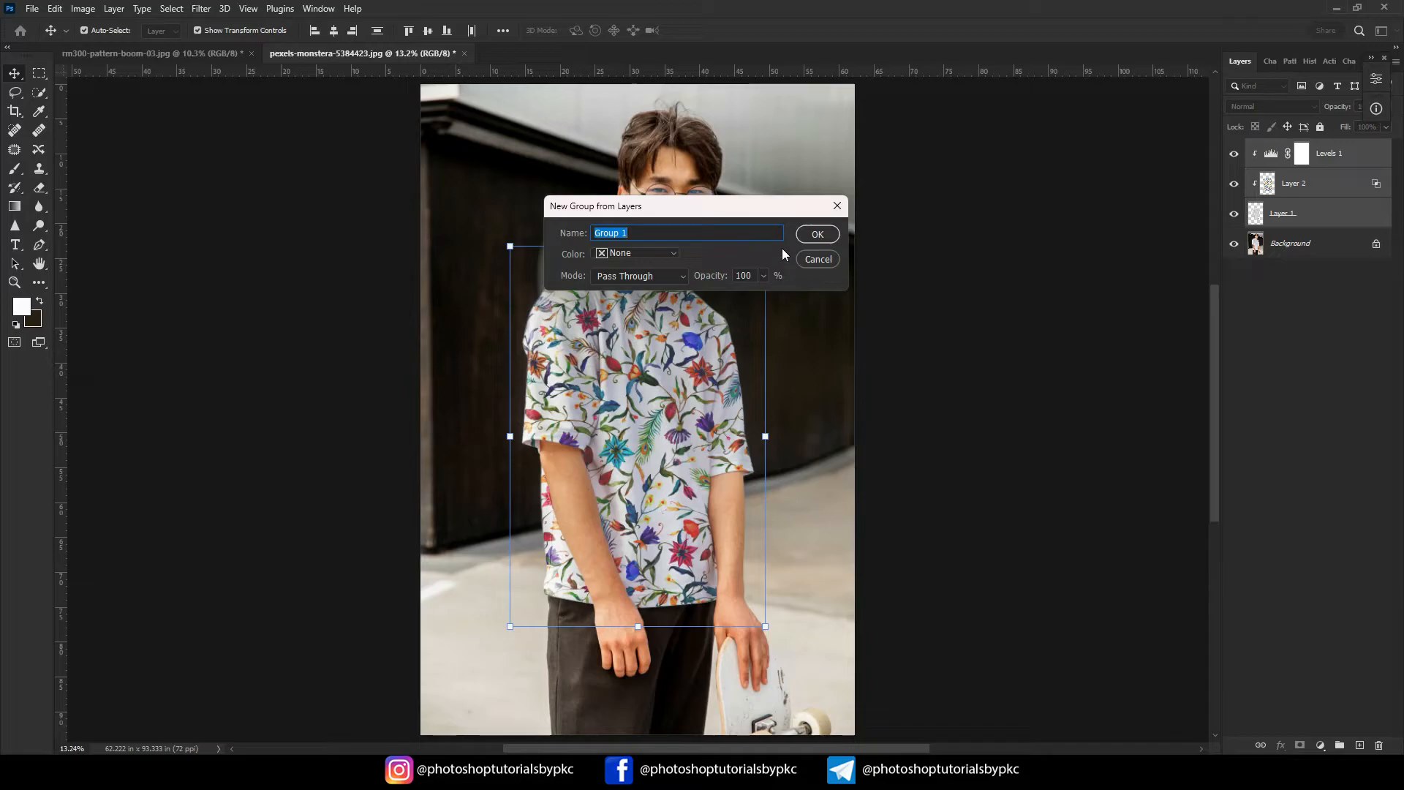
pyautogui.click(811, 230)
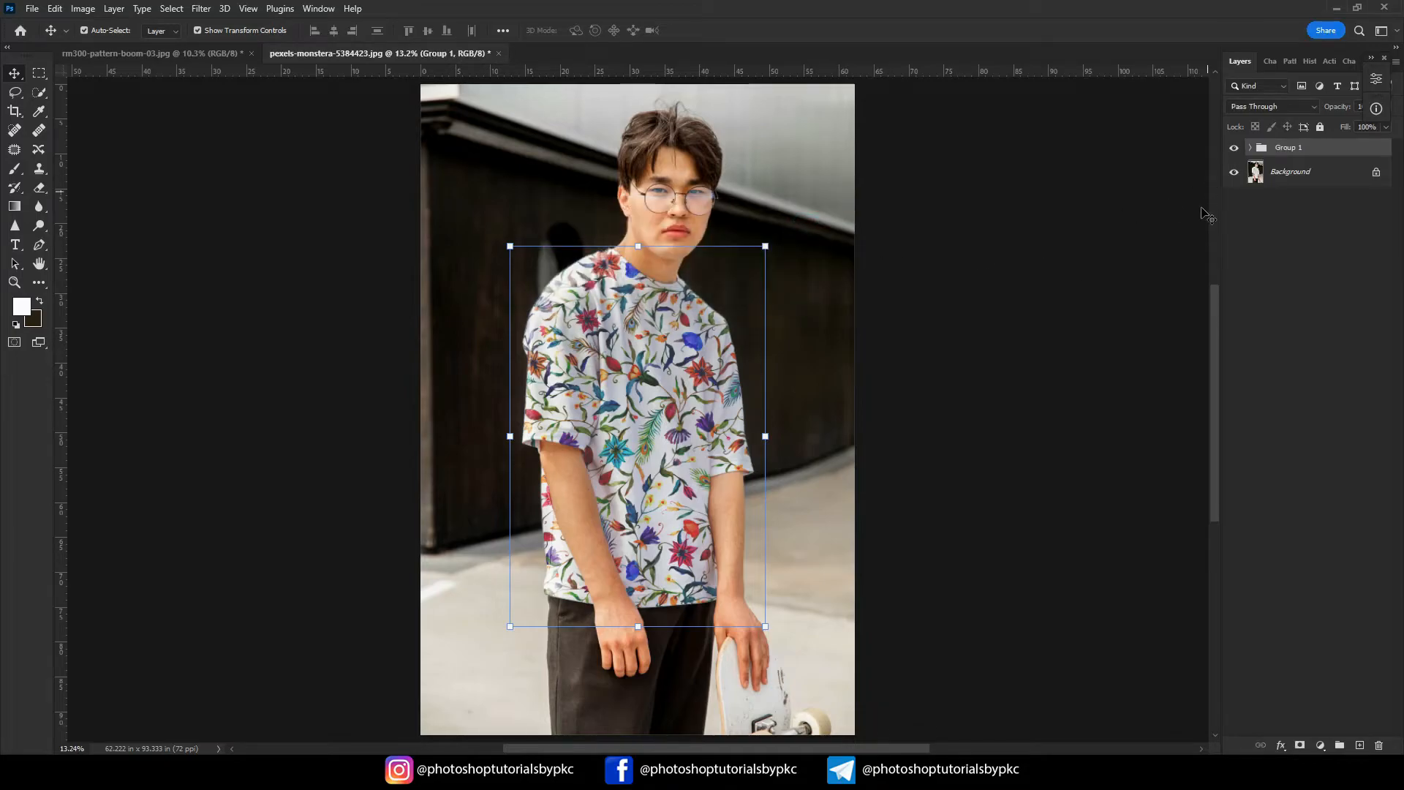
# - Compare the original white T-shirt with the patterned one by hiding and showing Group 1
pyautogui.click(1233, 150)
pyautogui.click(1233, 149)
pyautogui.click(1233, 150)
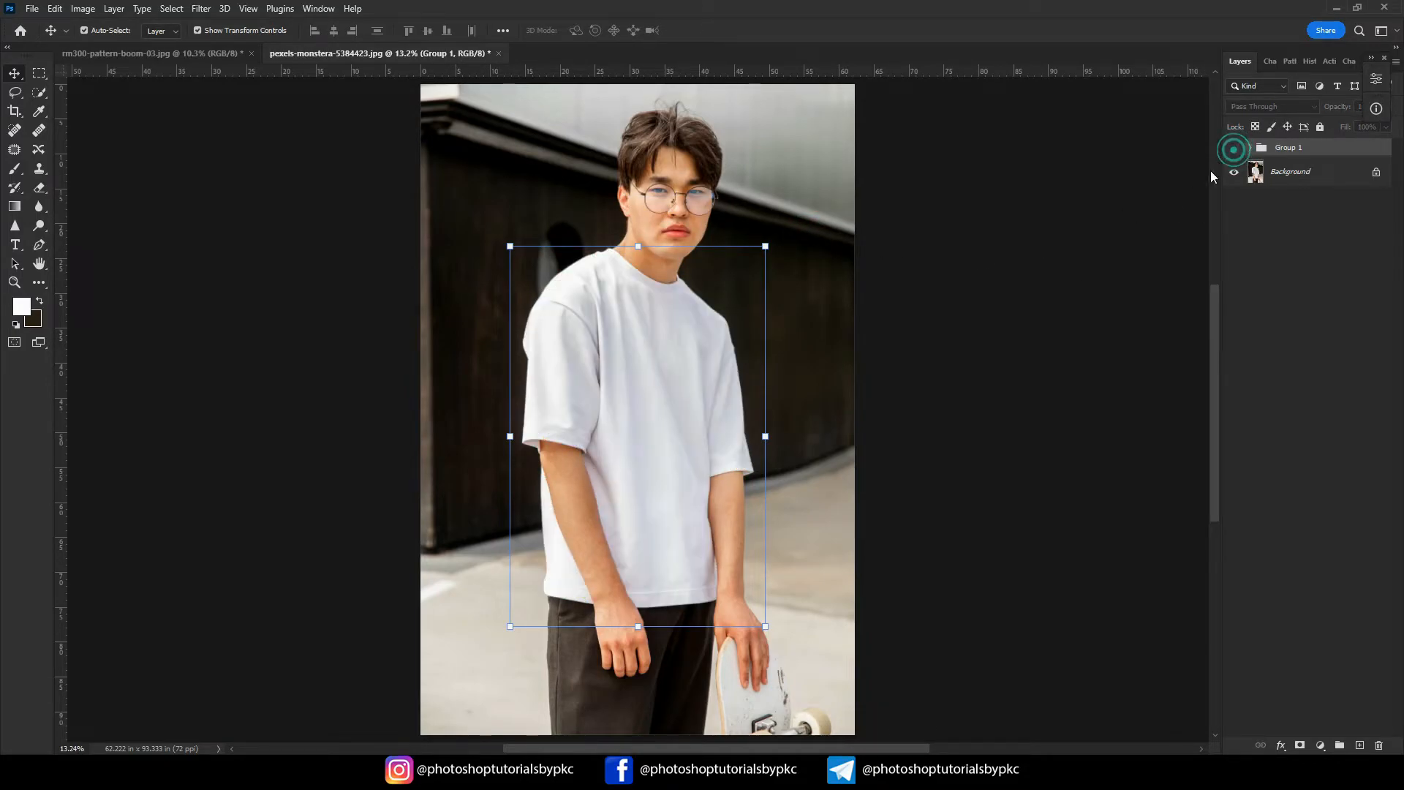
pyautogui.click(981, 269)
pyautogui.click(1236, 149)
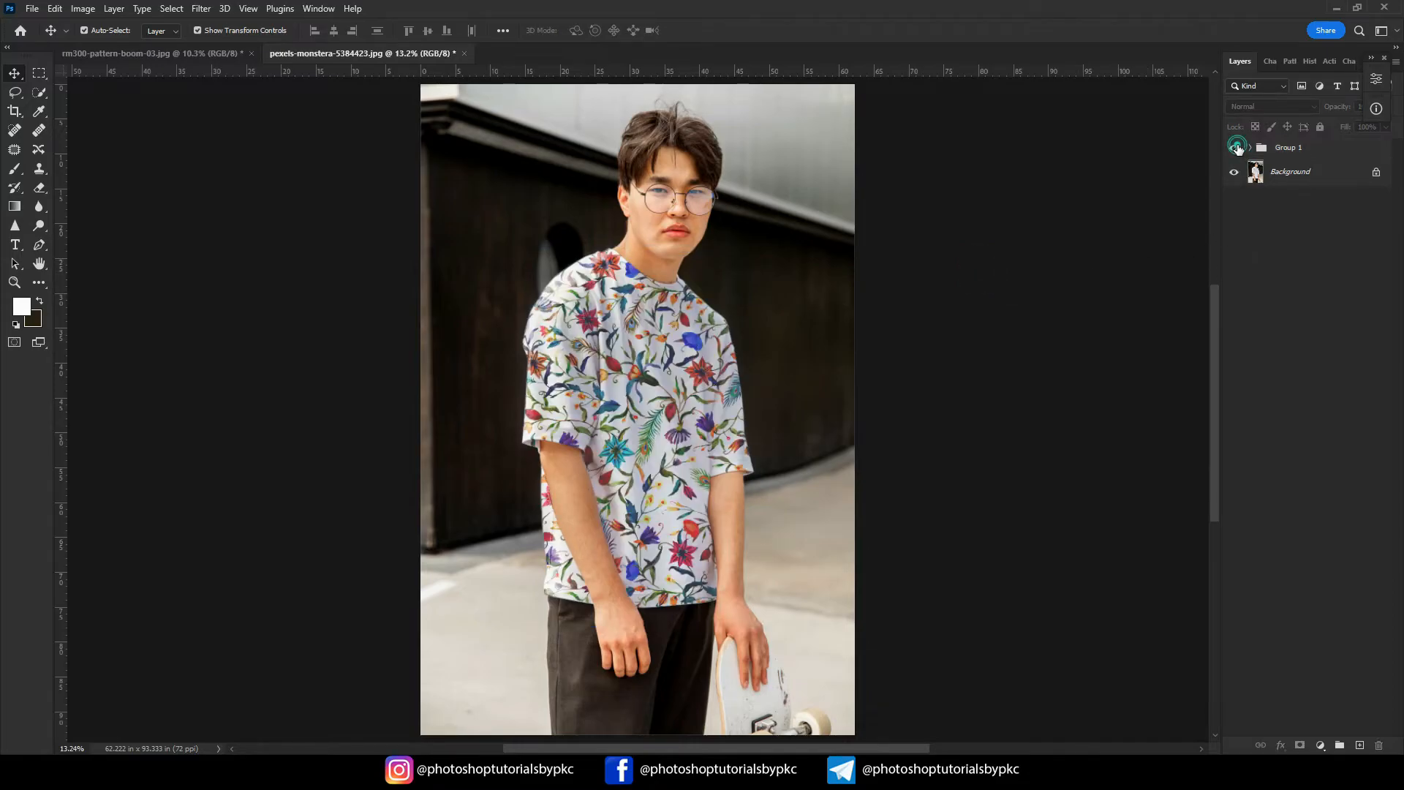
pyautogui.click(1236, 149)
pyautogui.click(1235, 149)
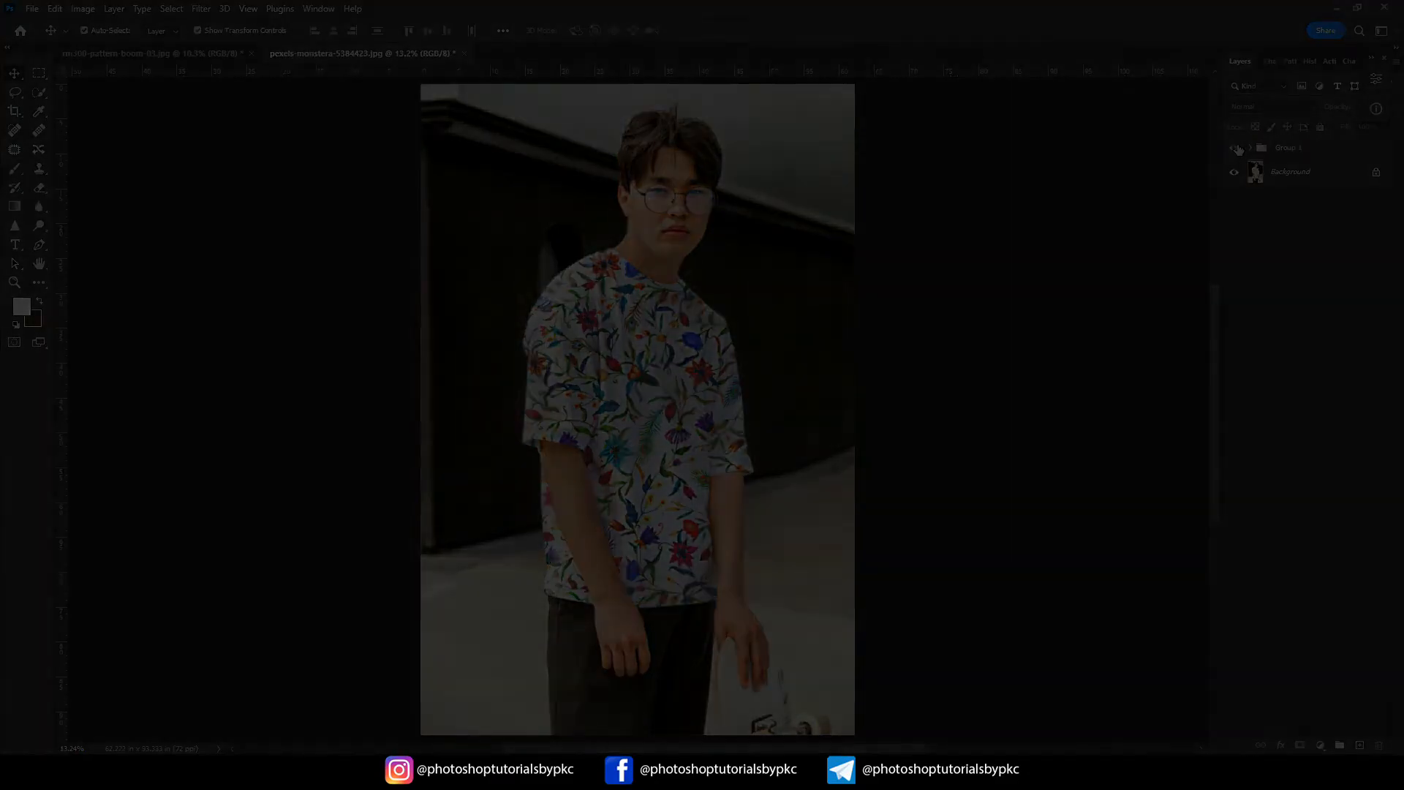